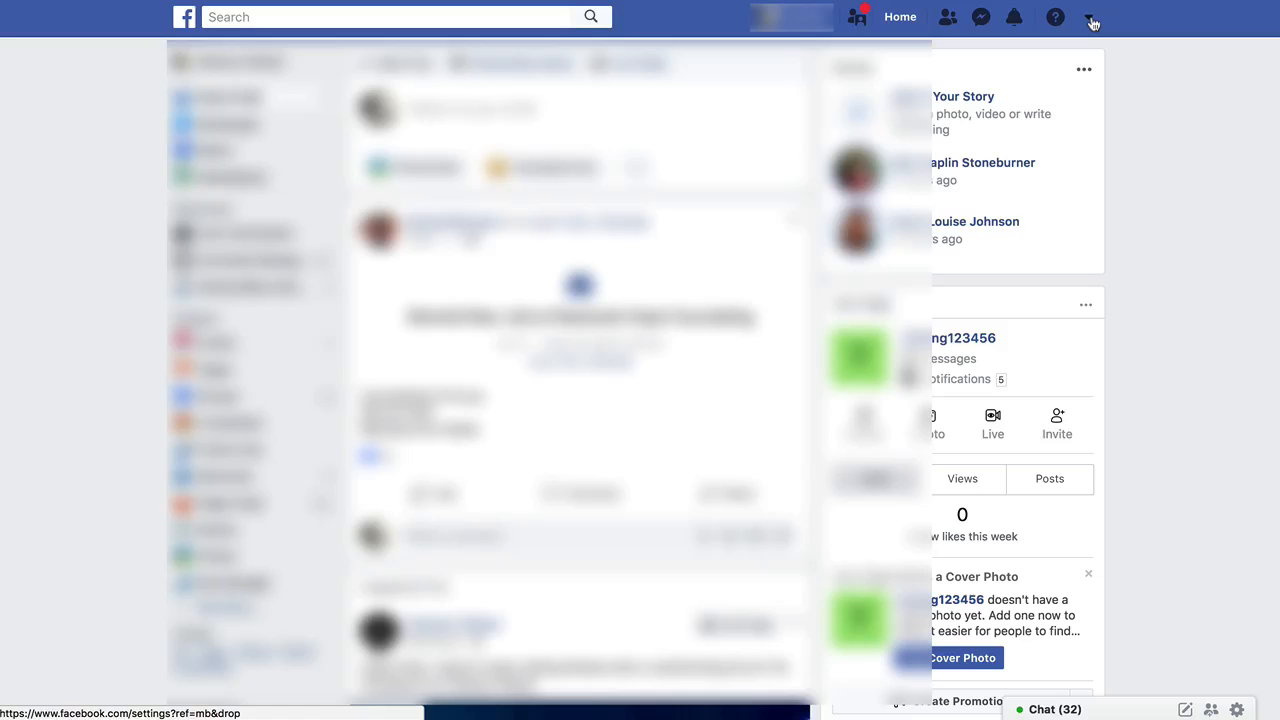
Start creating a new Community or Public Figure Page from the account menu.
left_click(1090, 20)
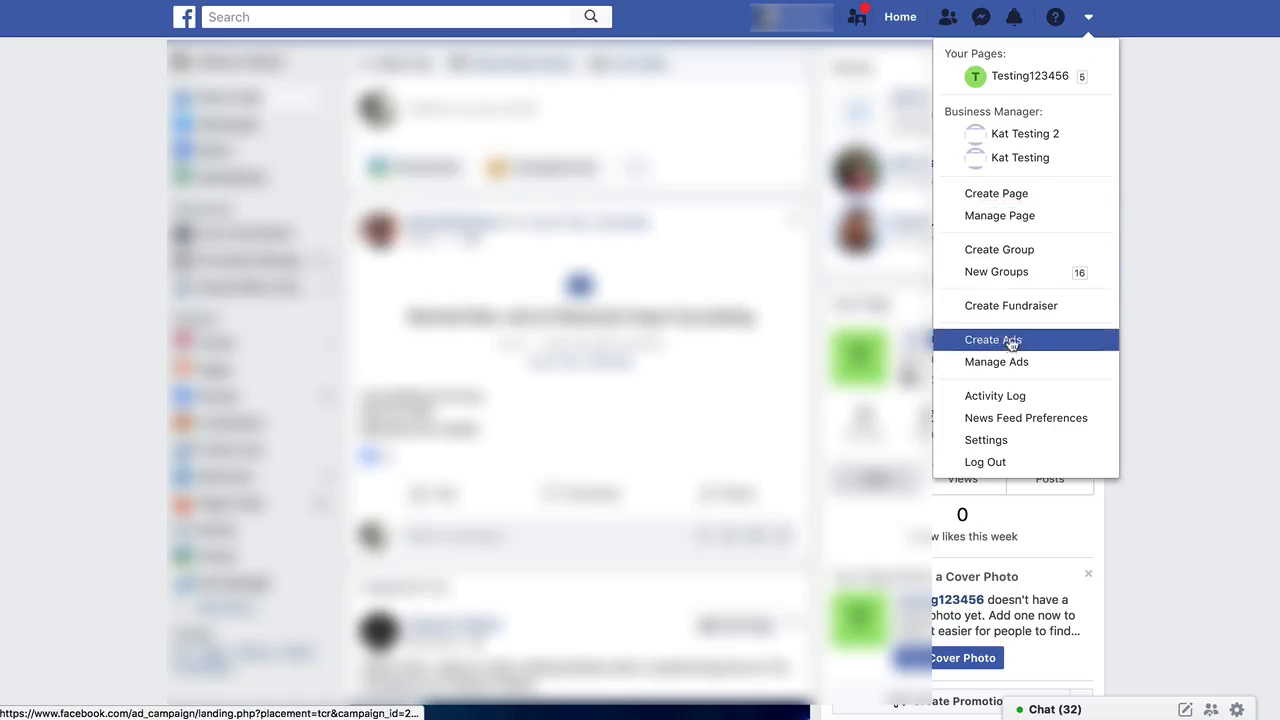
left_click(1010, 202)
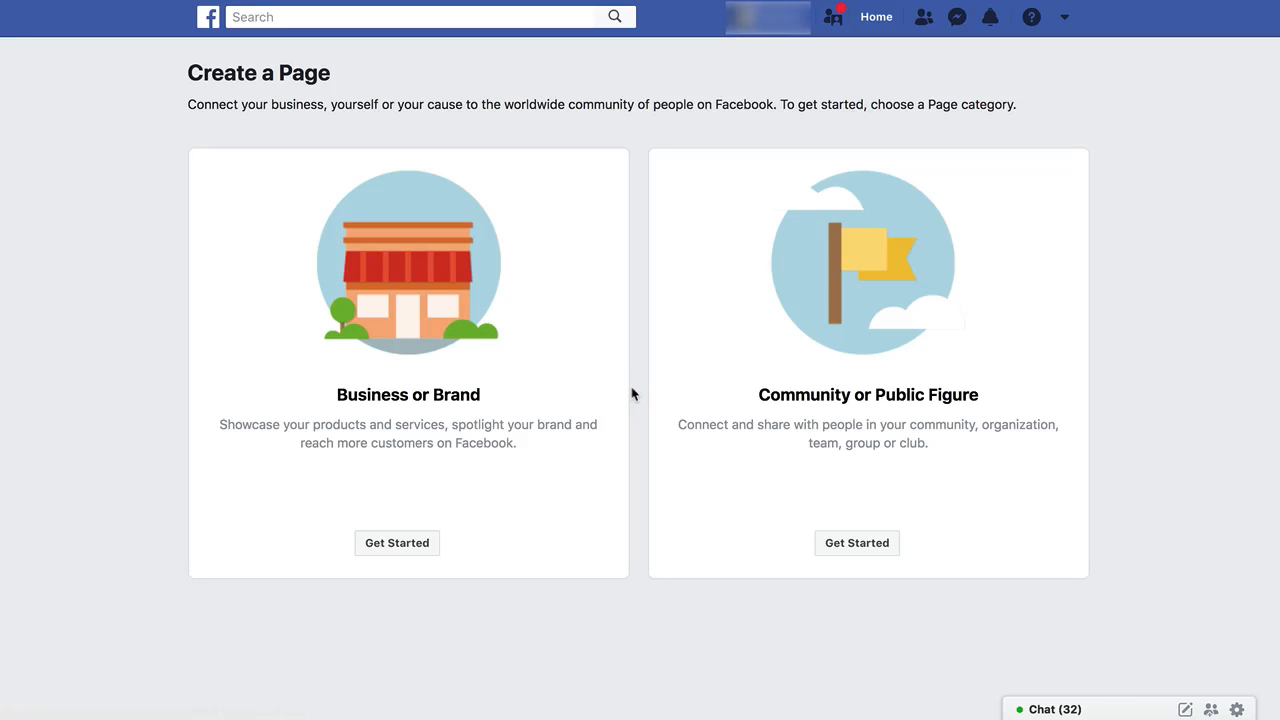
triple_click(371, 396)
left_click(808, 413)
triple_click(810, 413)
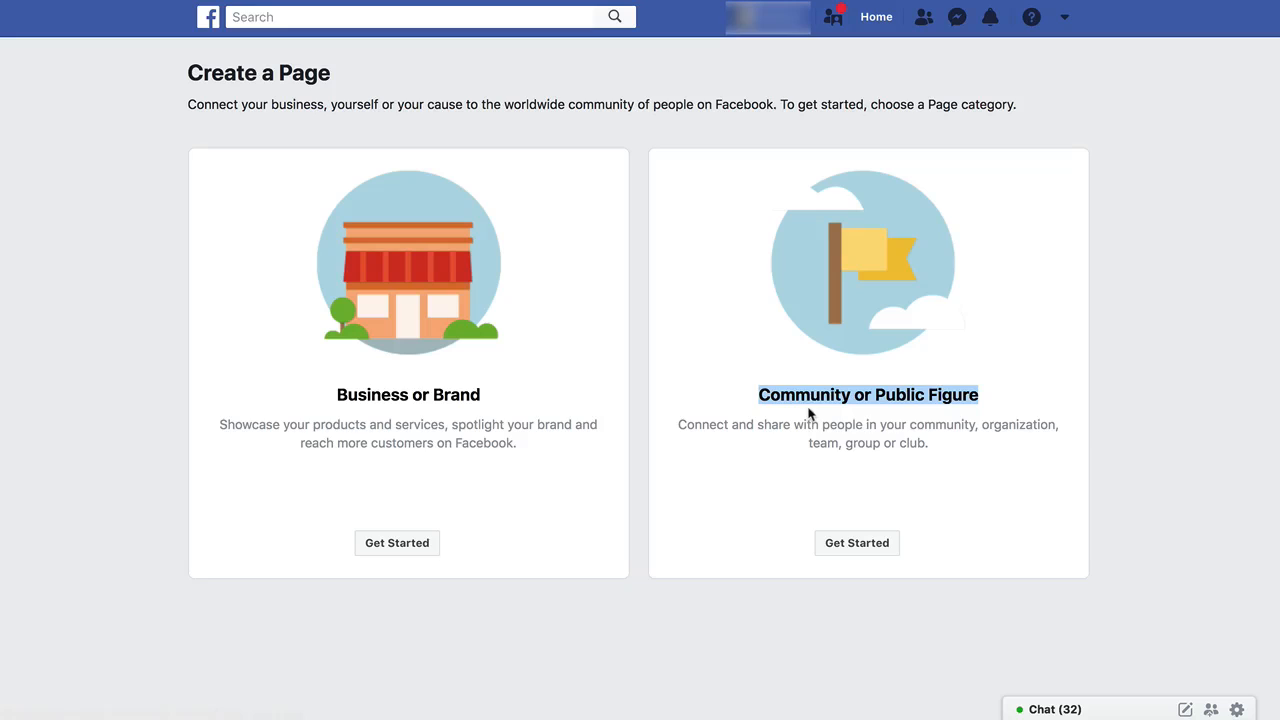
left_click(875, 470)
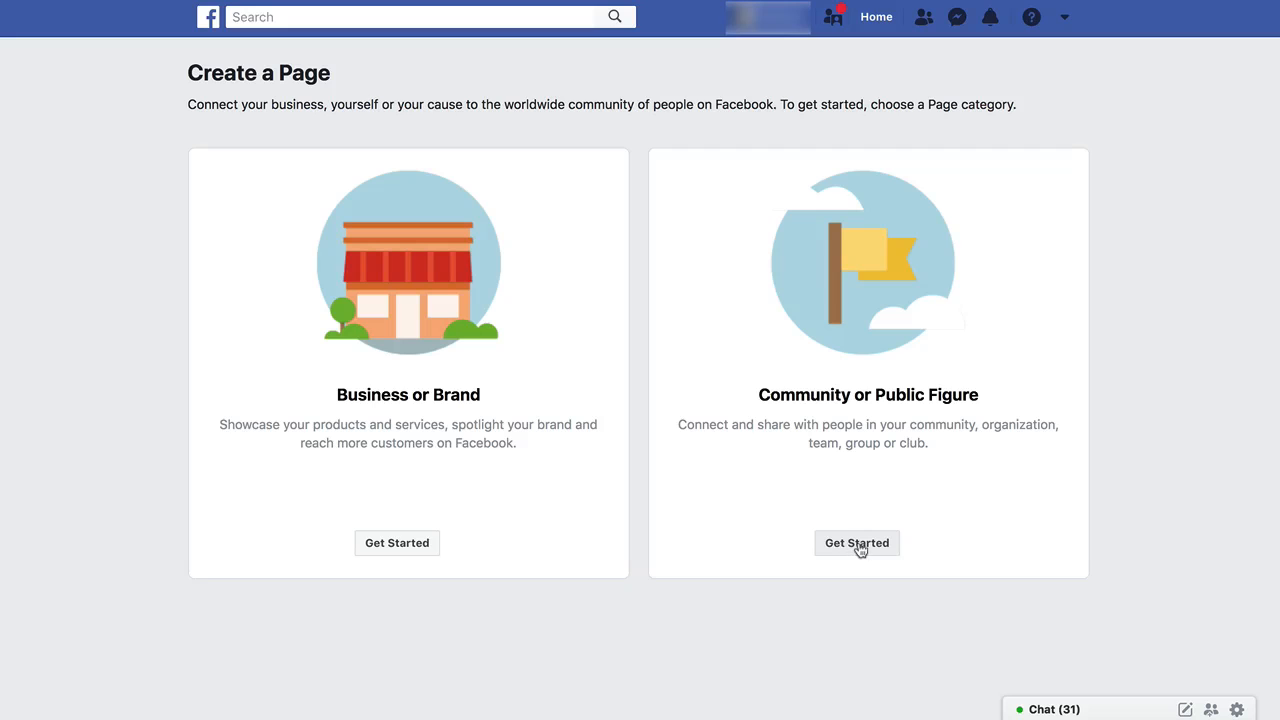
left_click(857, 545)
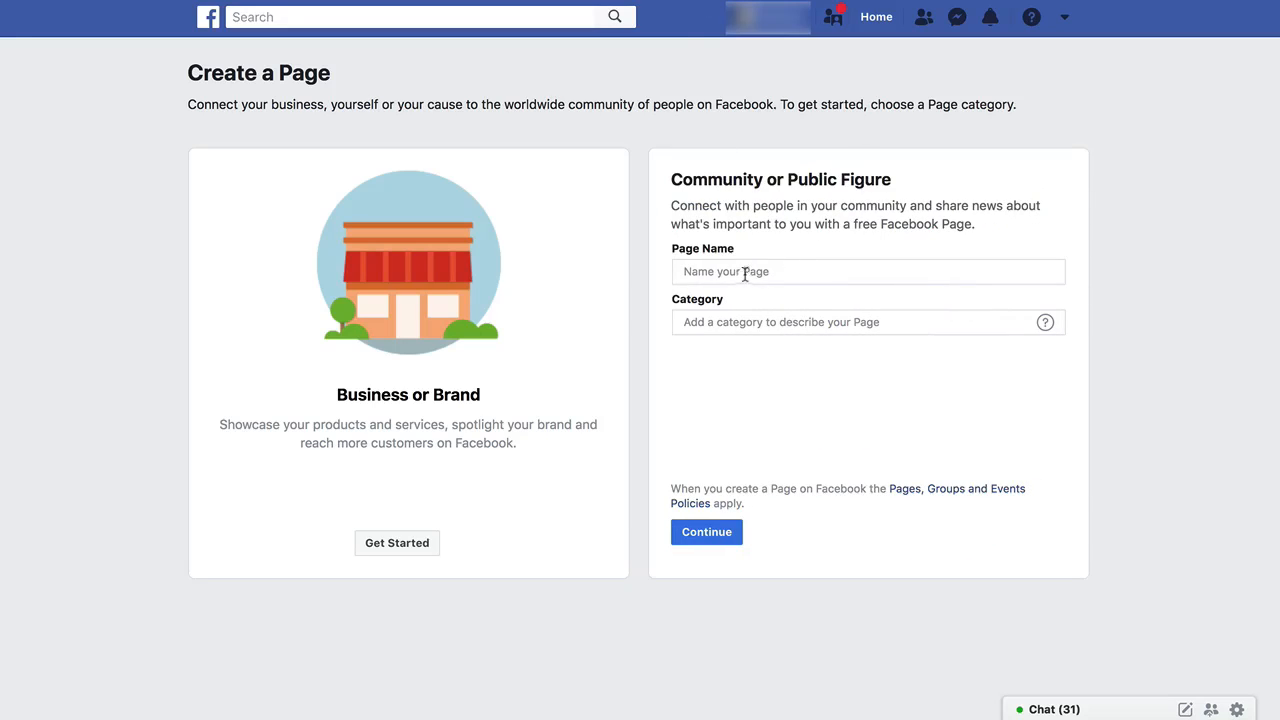
Enter the public figure's full name as the Page name.
left_click(752, 271)
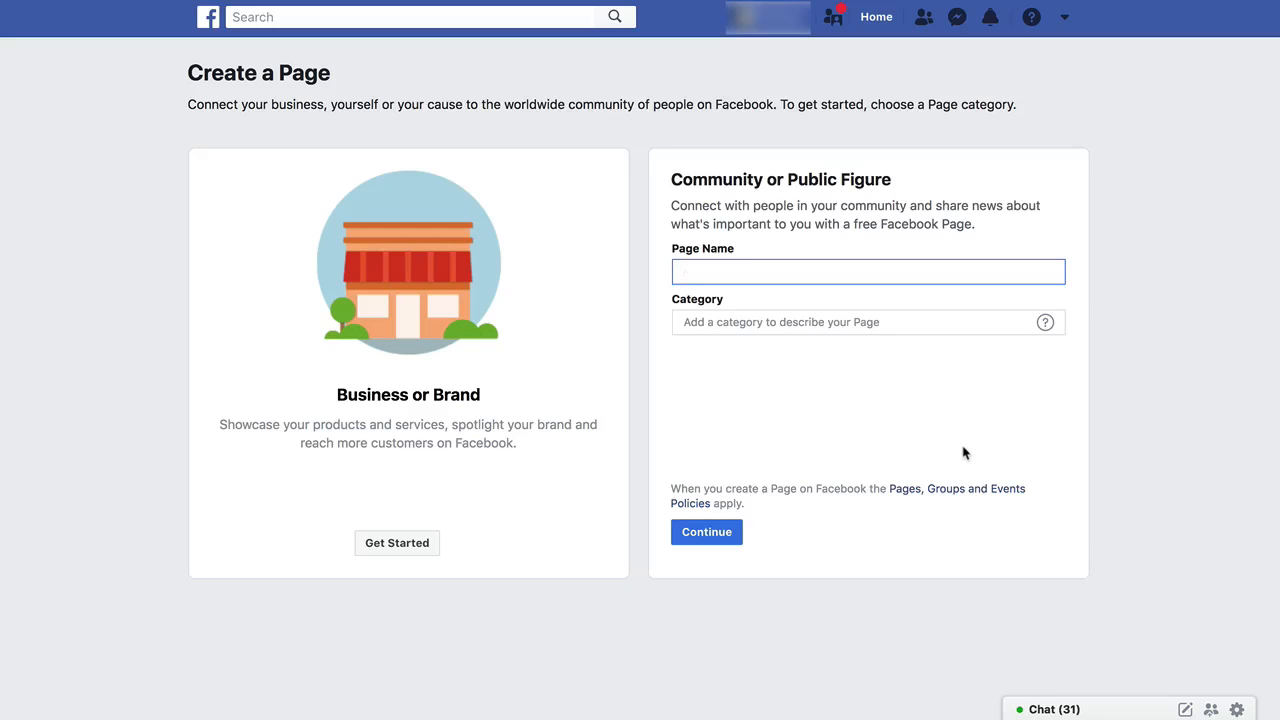
type("Y")
key("BackSpace")
type("Firstname Lastname")
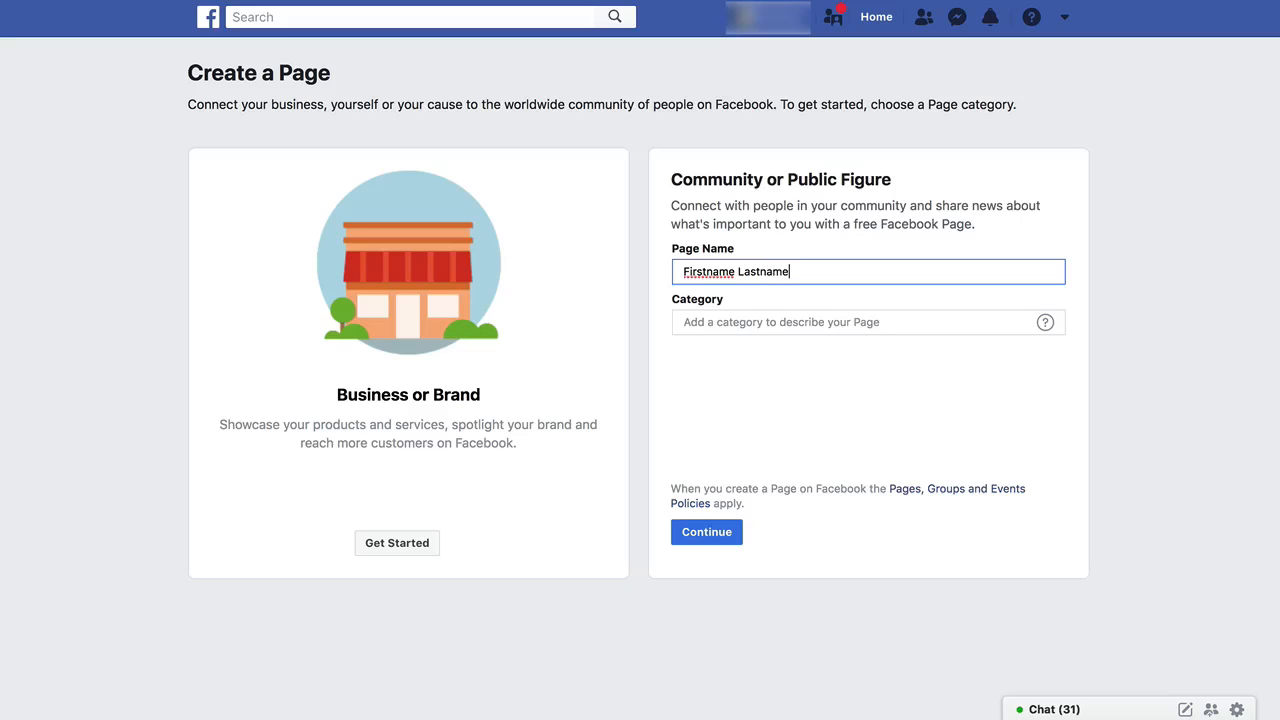
key("super+a")
type("Joe Anderson")
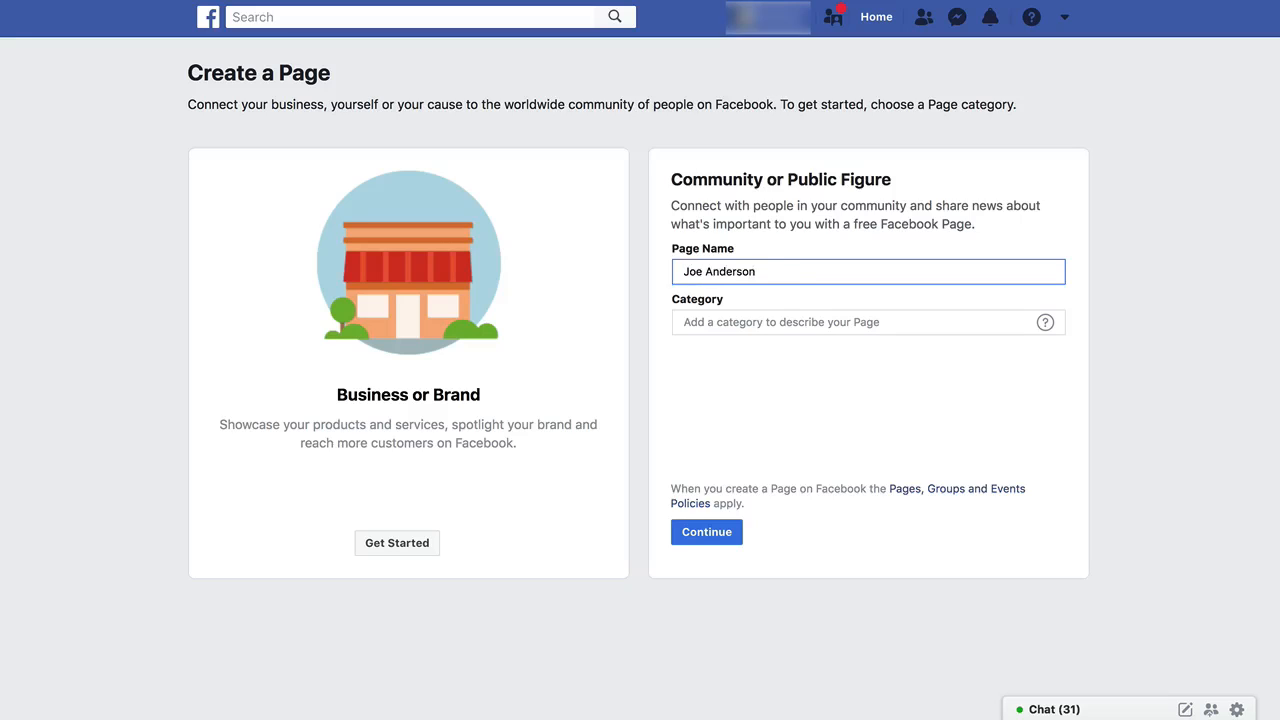
key("super+a")
type("Lisa Crockett")
Set the Page category to Entrepreneur.
left_click(757, 319)
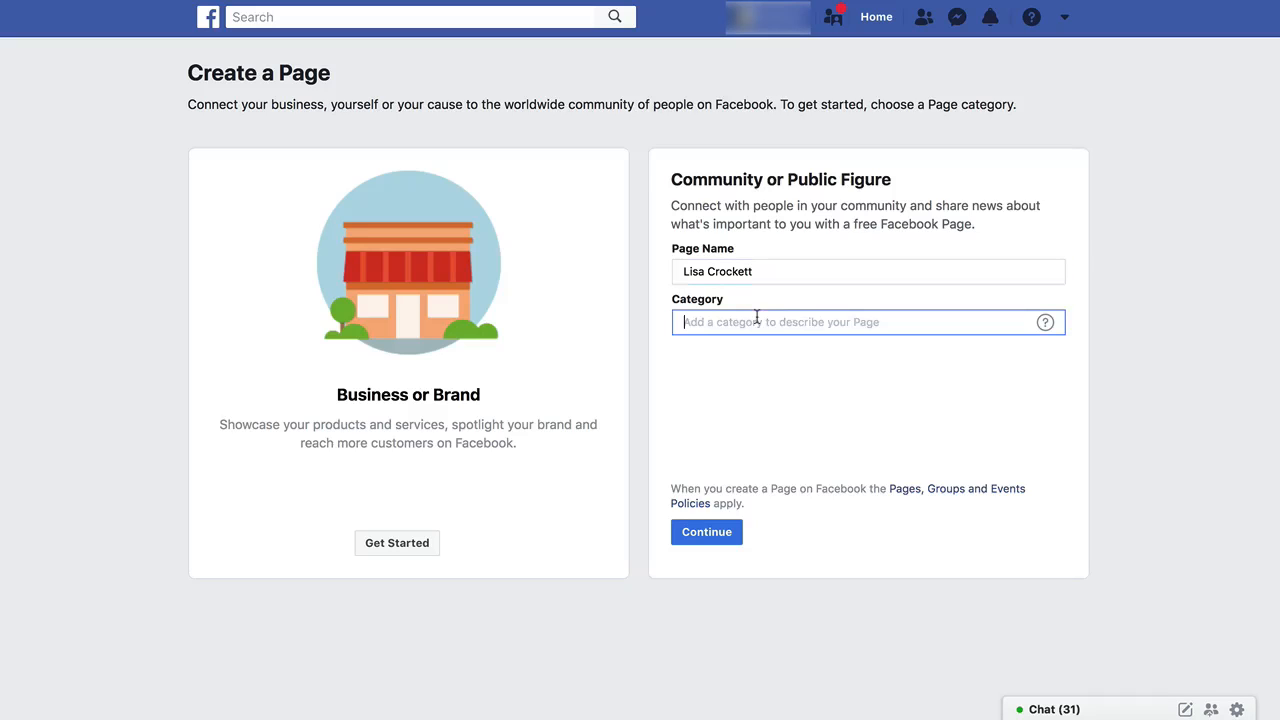
mouse_move(1048, 327)
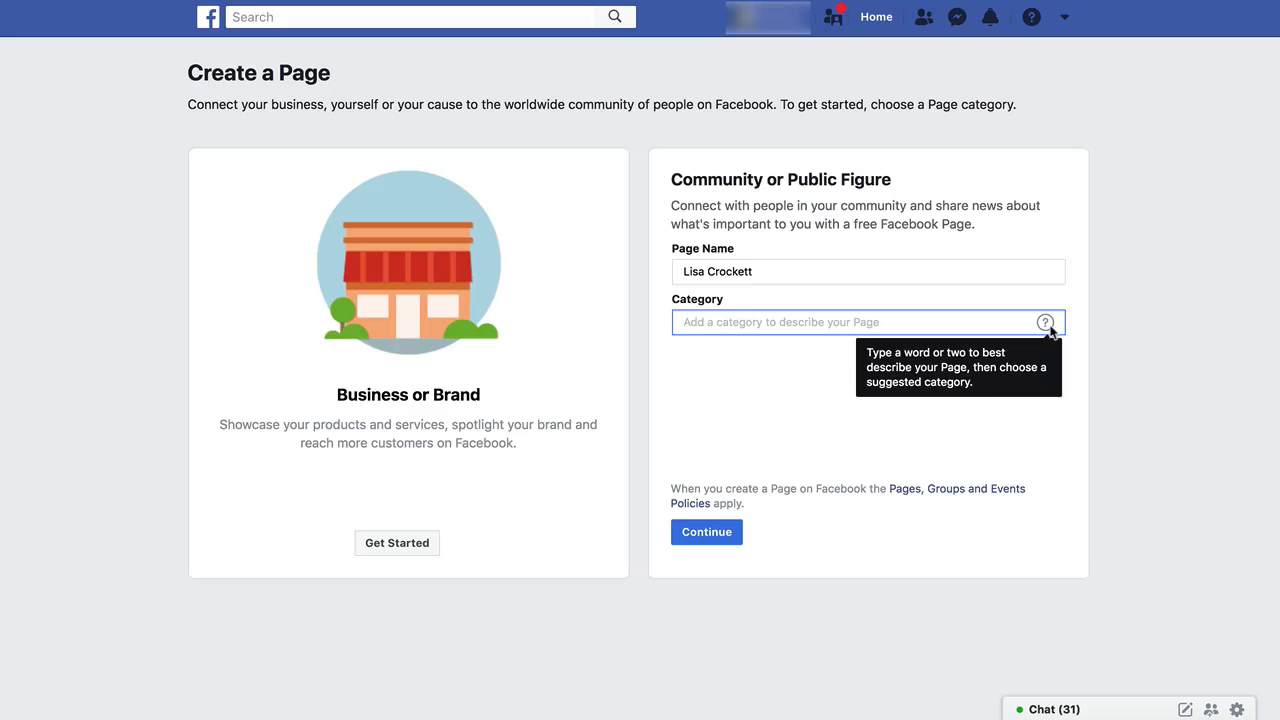
type("Entrepre")
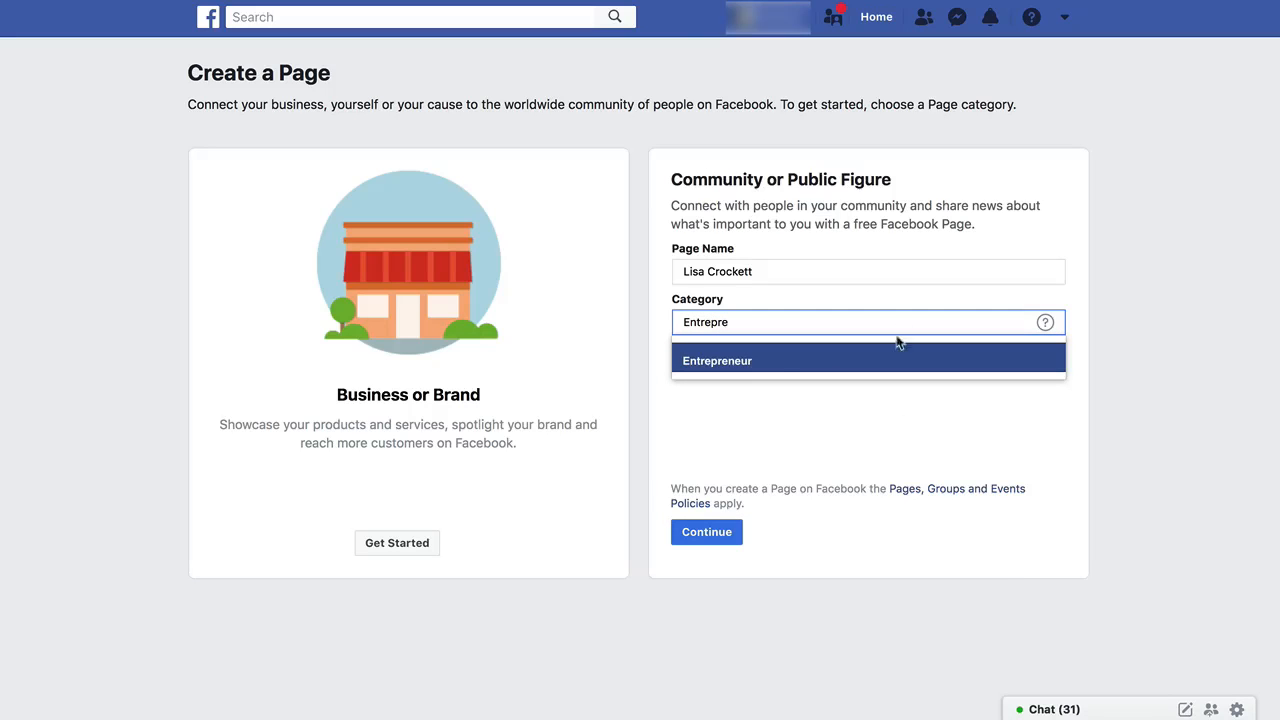
left_click(723, 368)
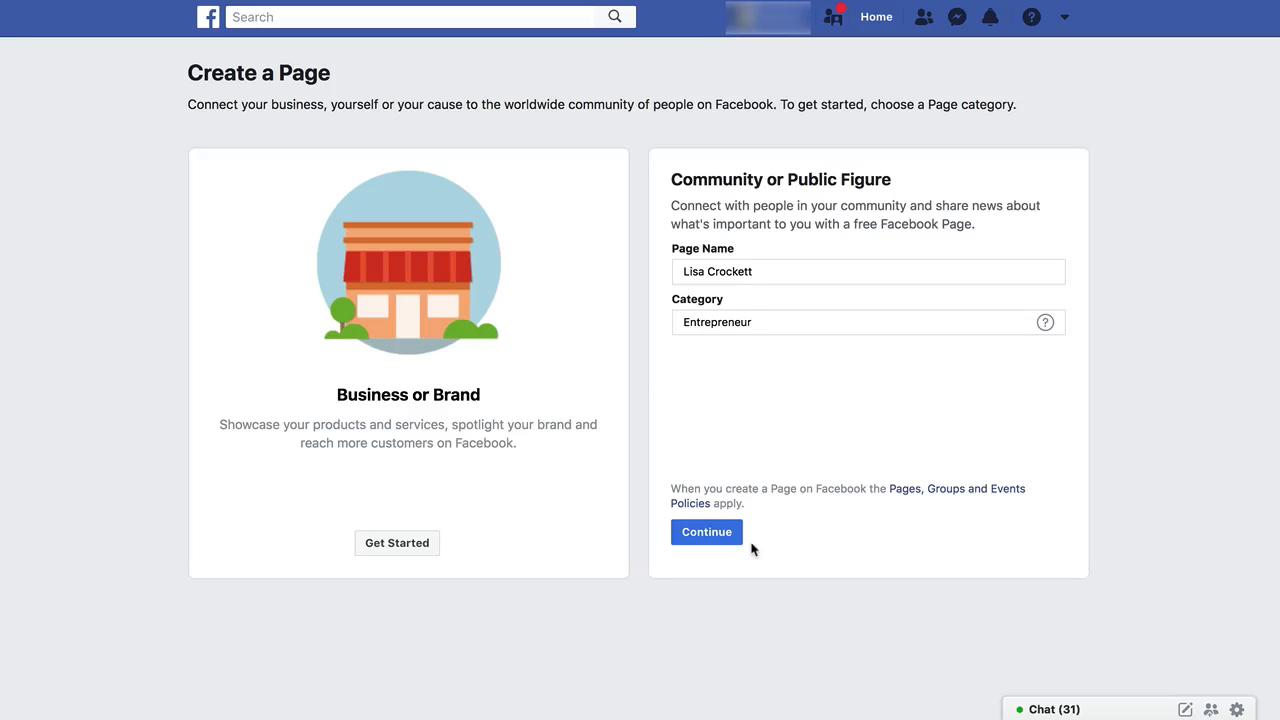
Submit the Page name and category to create the Page.
left_click(707, 536)
left_click(716, 536)
left_click_drag(688, 273, 780, 271)
left_click(789, 271)
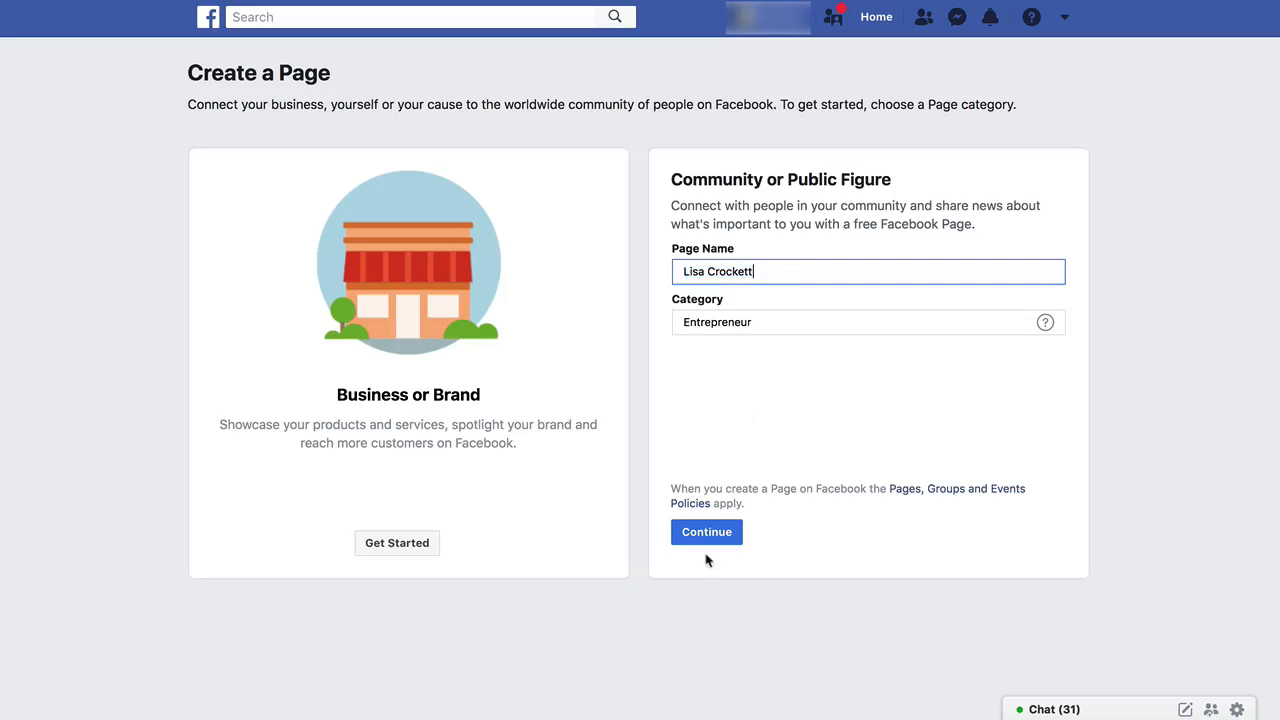
left_click(707, 538)
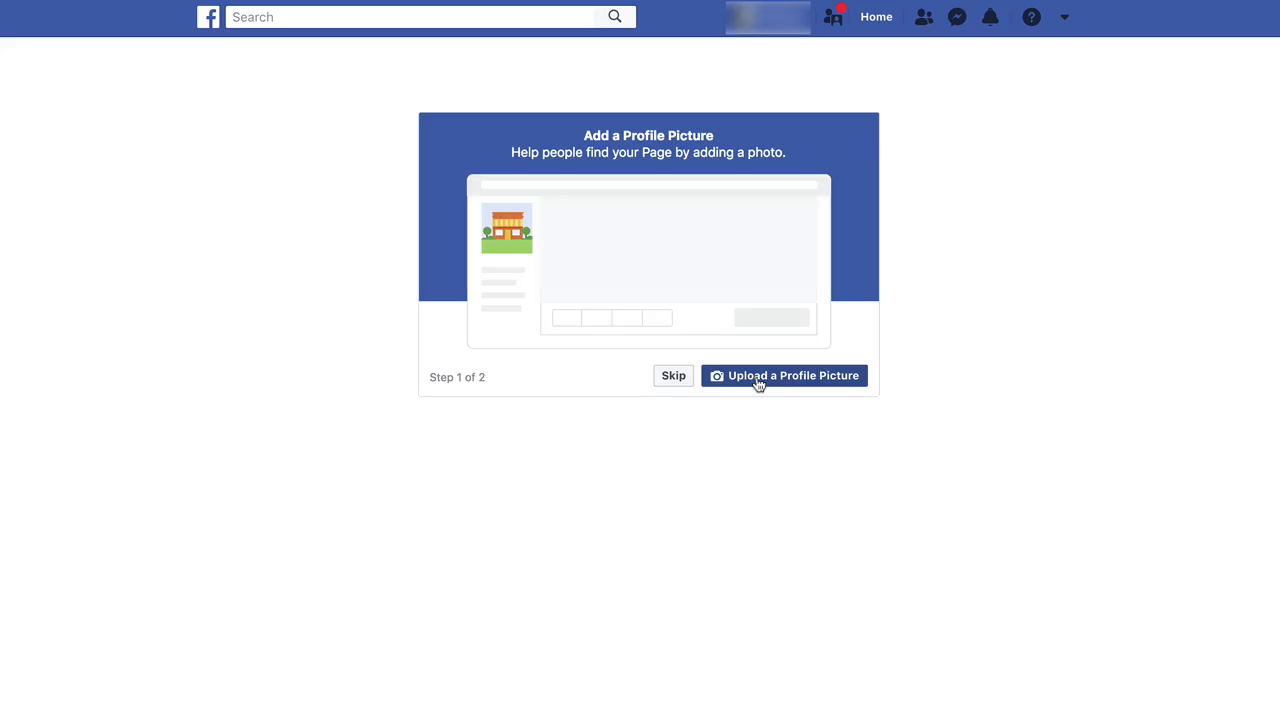
Skip adding a profile picture to the new Page.
left_click(674, 377)
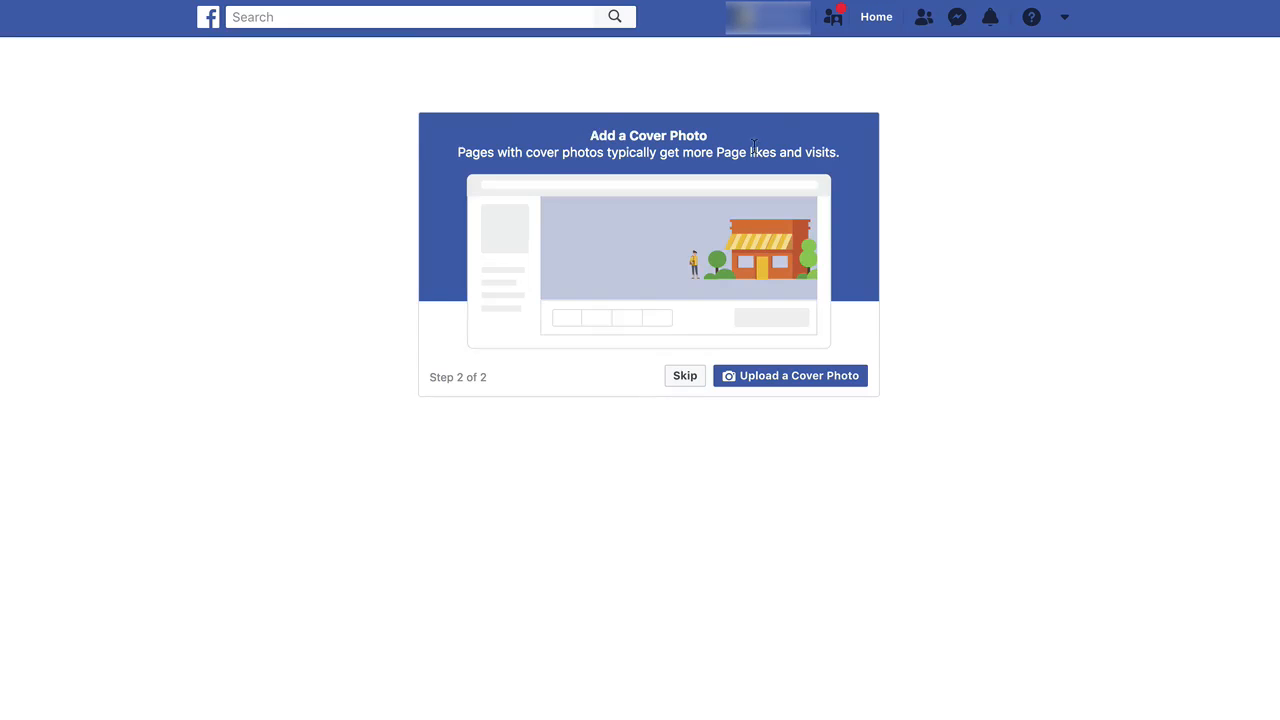
double_click(762, 152)
left_click(752, 152)
left_click(796, 154)
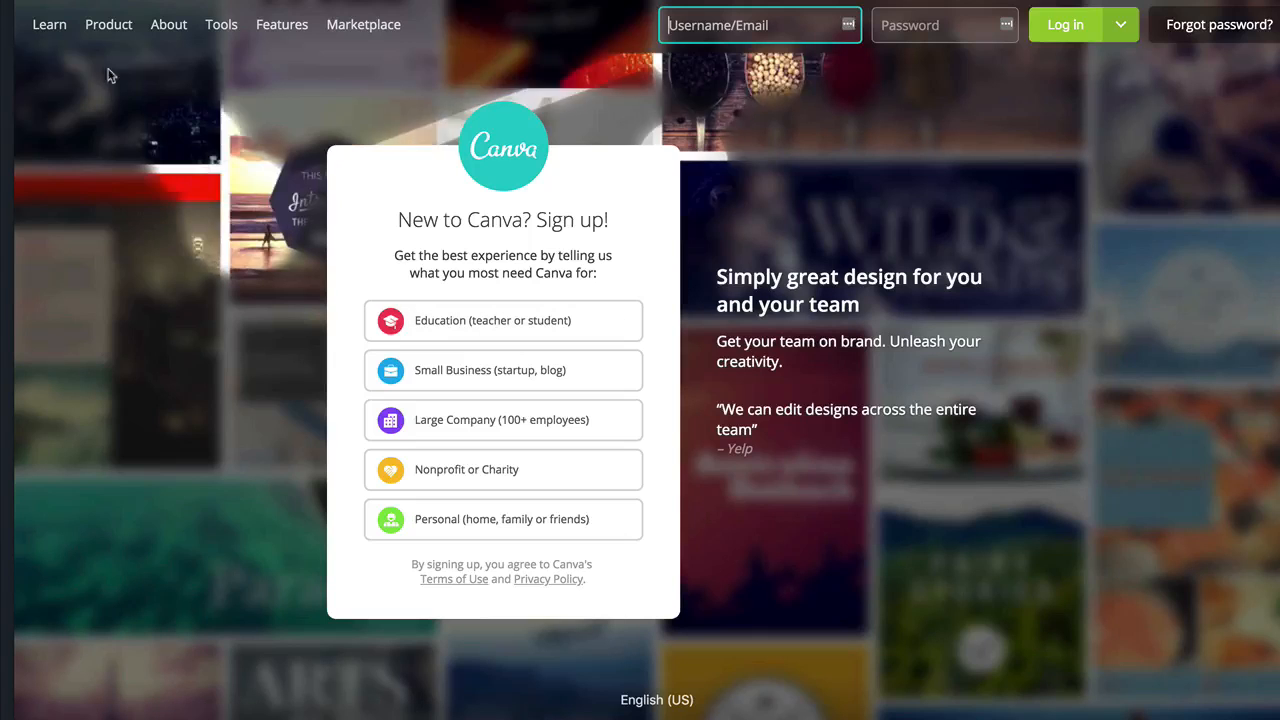
Switch to Canva and browse its site options, opening the Photo Editor tool.
mouse_move(107, 25)
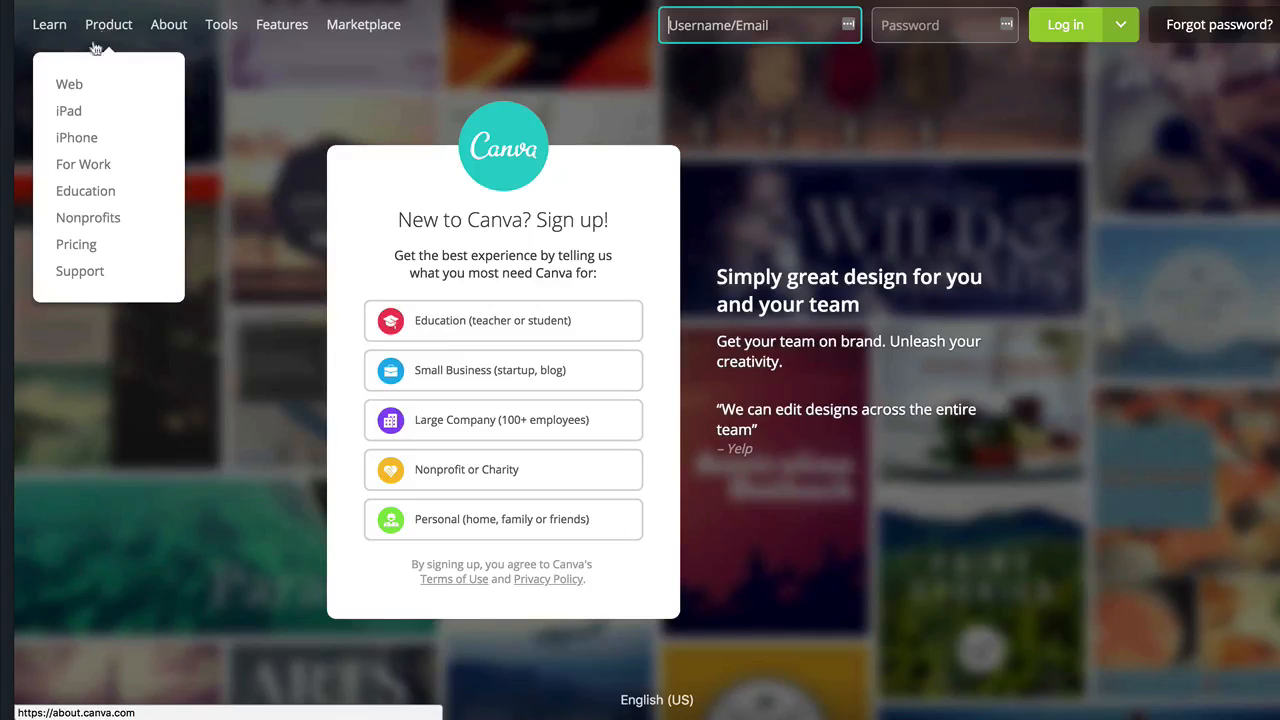
mouse_move(222, 35)
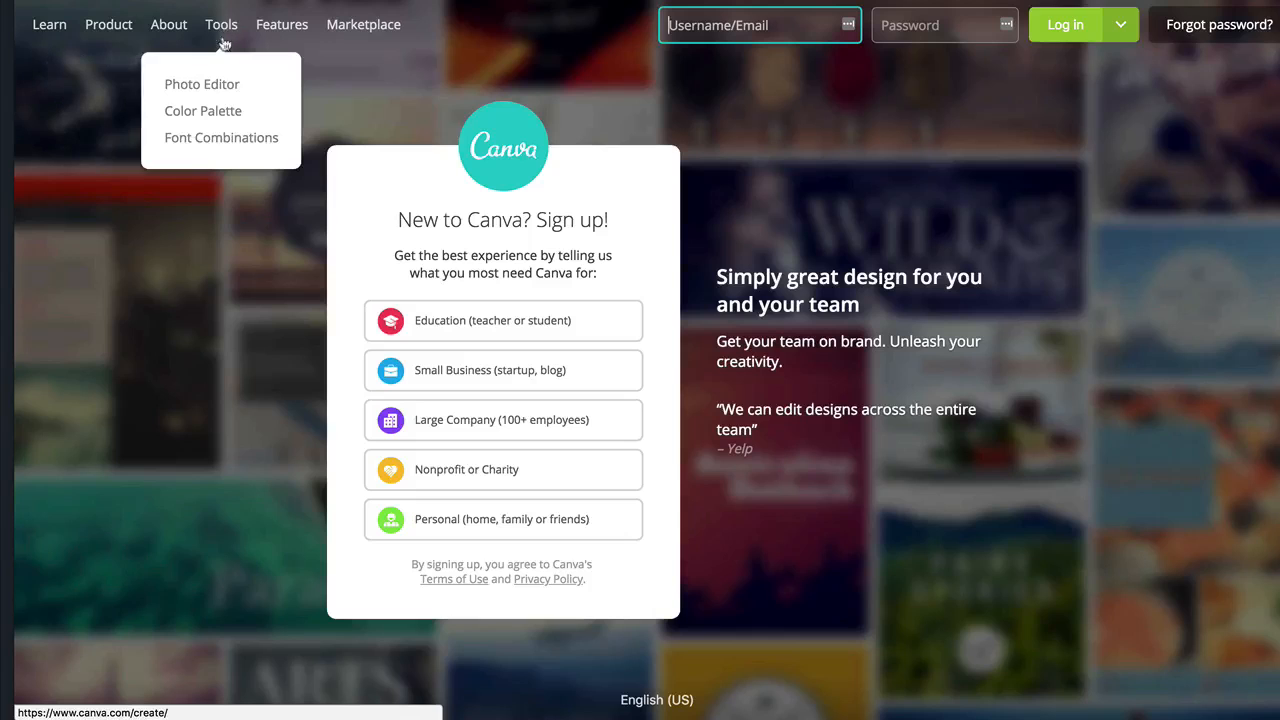
left_click(220, 86)
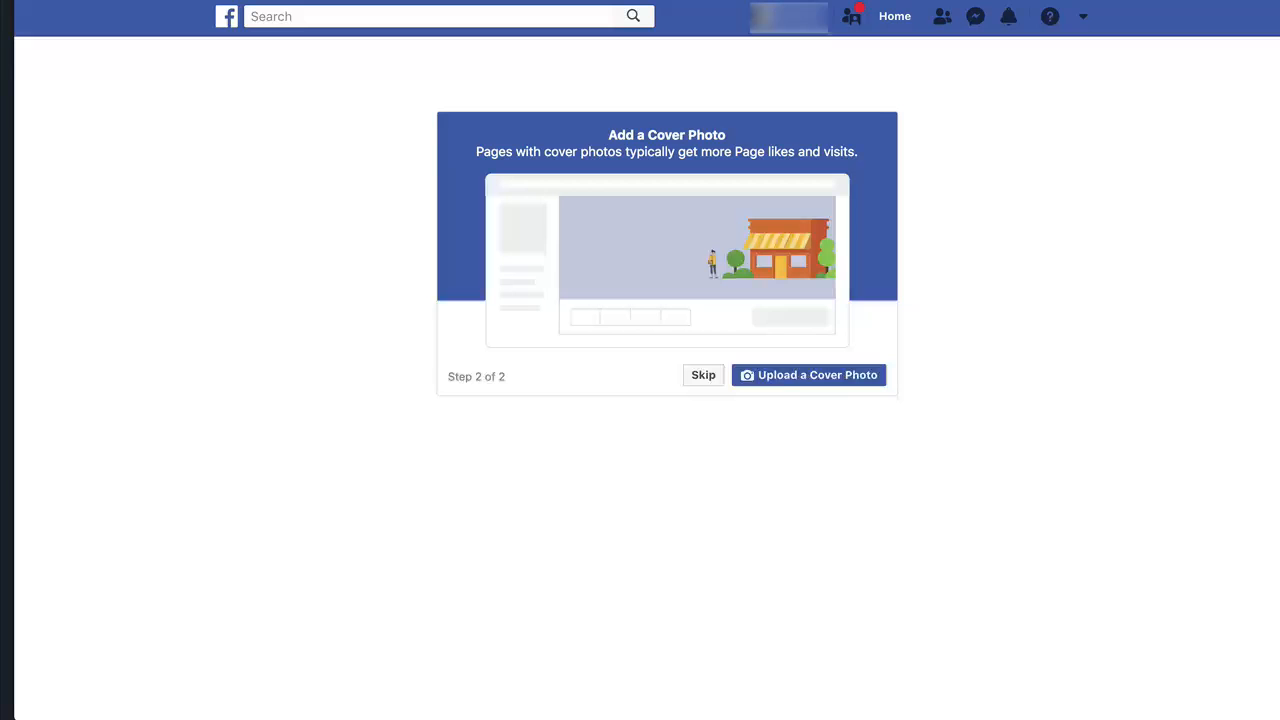
Skip adding a cover photo to finish the Page setup.
left_click(788, 377)
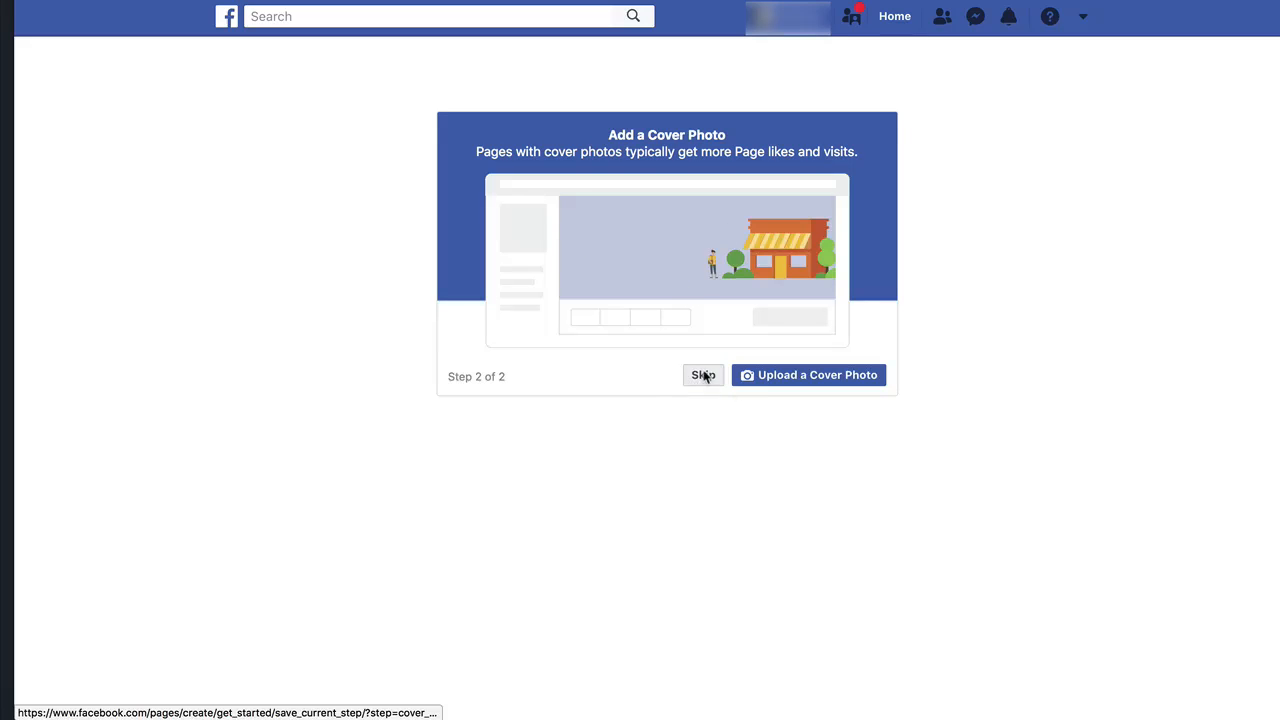
left_click(703, 375)
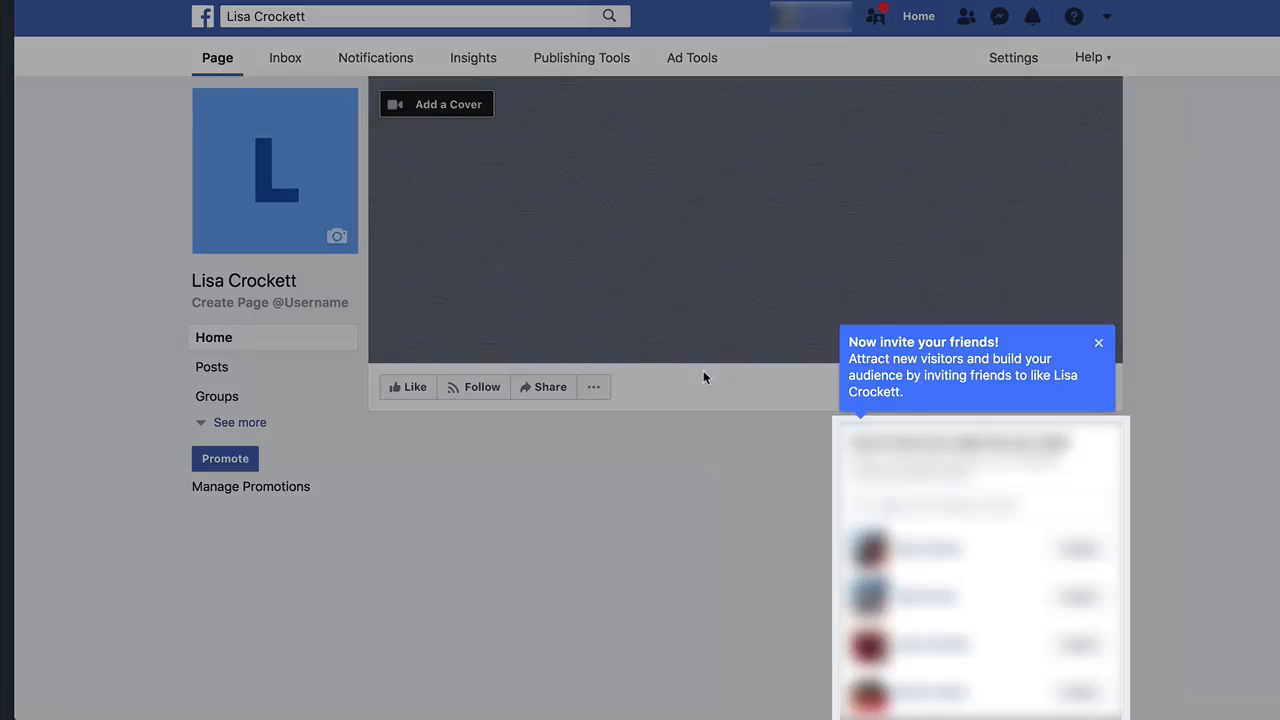
Examine the new Page's About section details, then return to the Page's Home.
left_click(1099, 343)
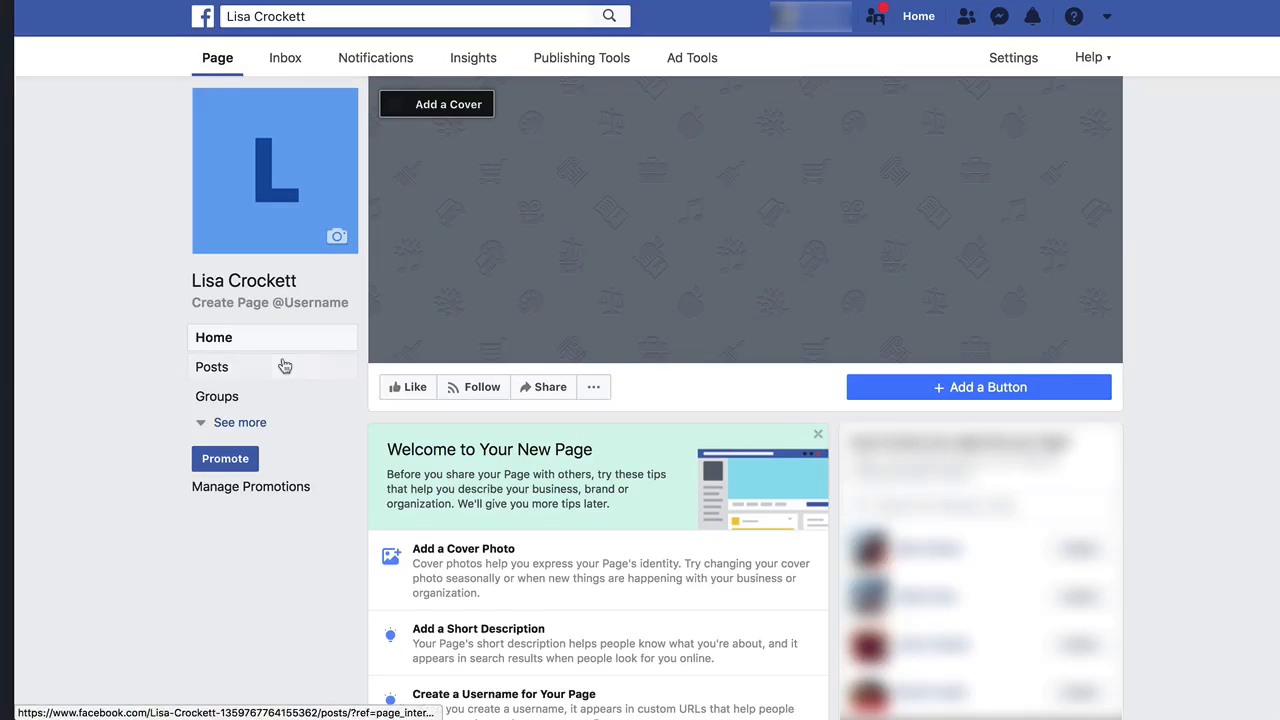
left_click(236, 424)
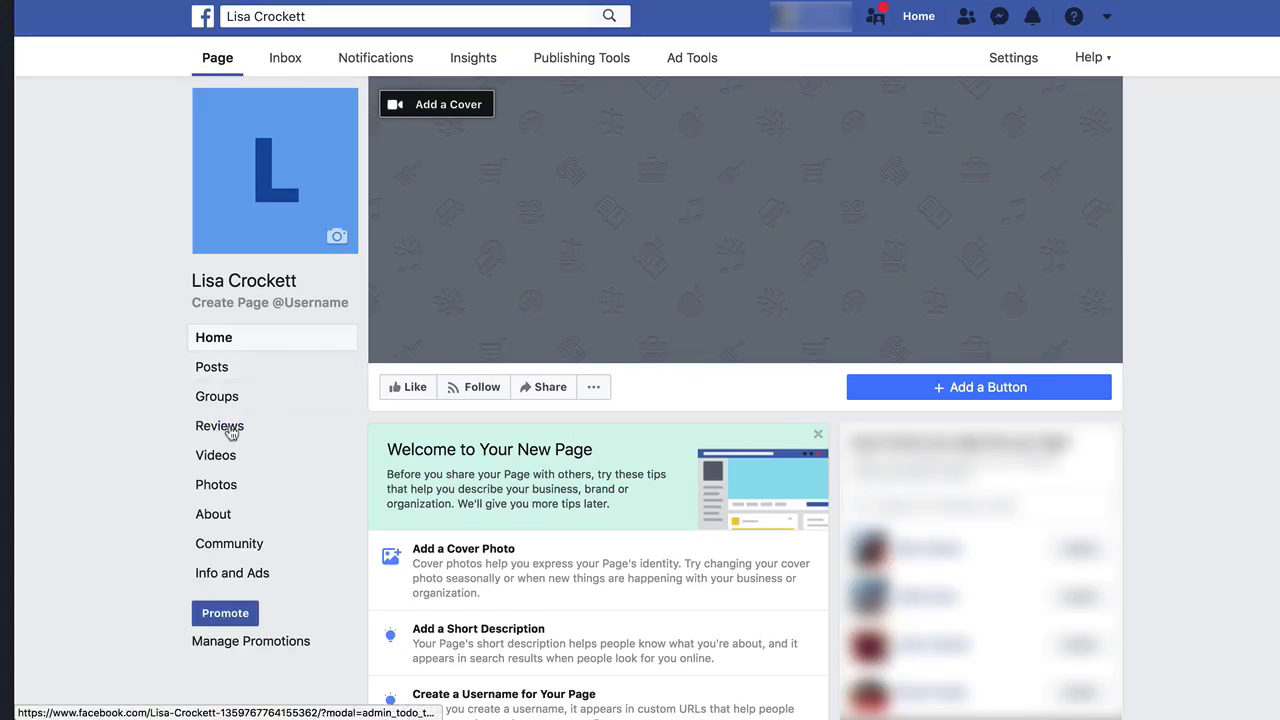
left_click(222, 517)
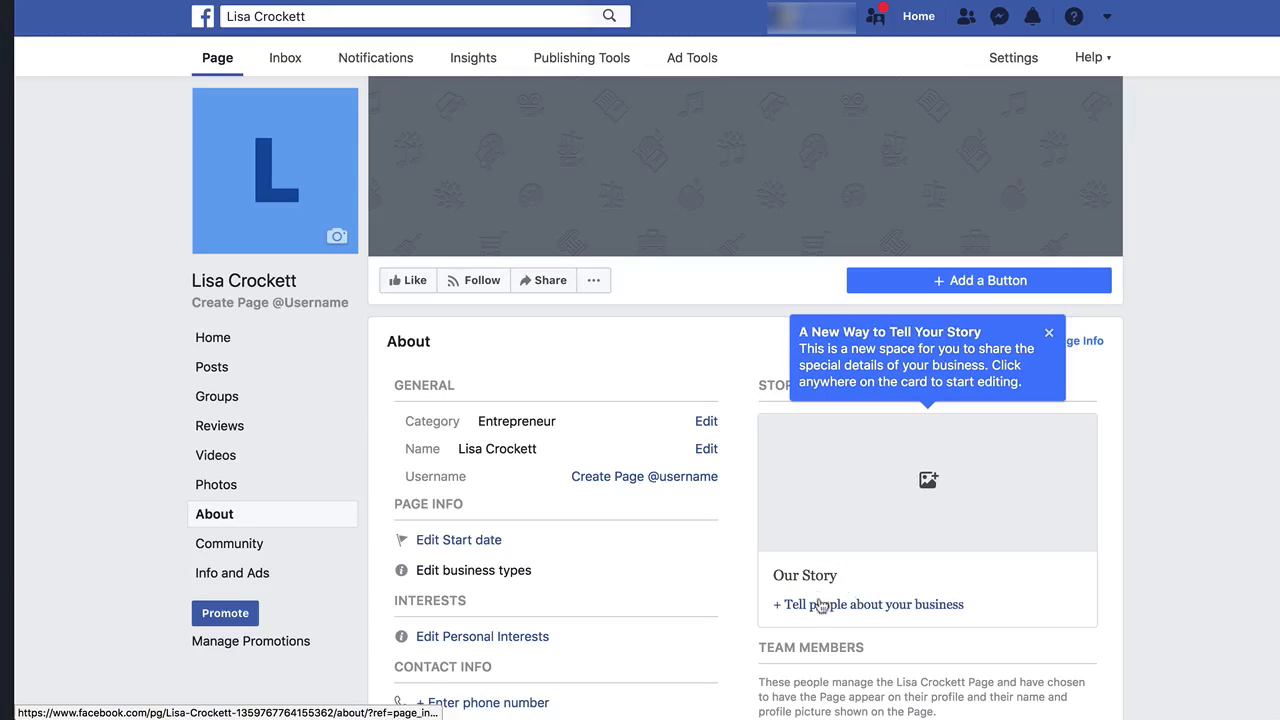
scroll(586, 537, "down", 1)
scroll(543, 539, "down", 1)
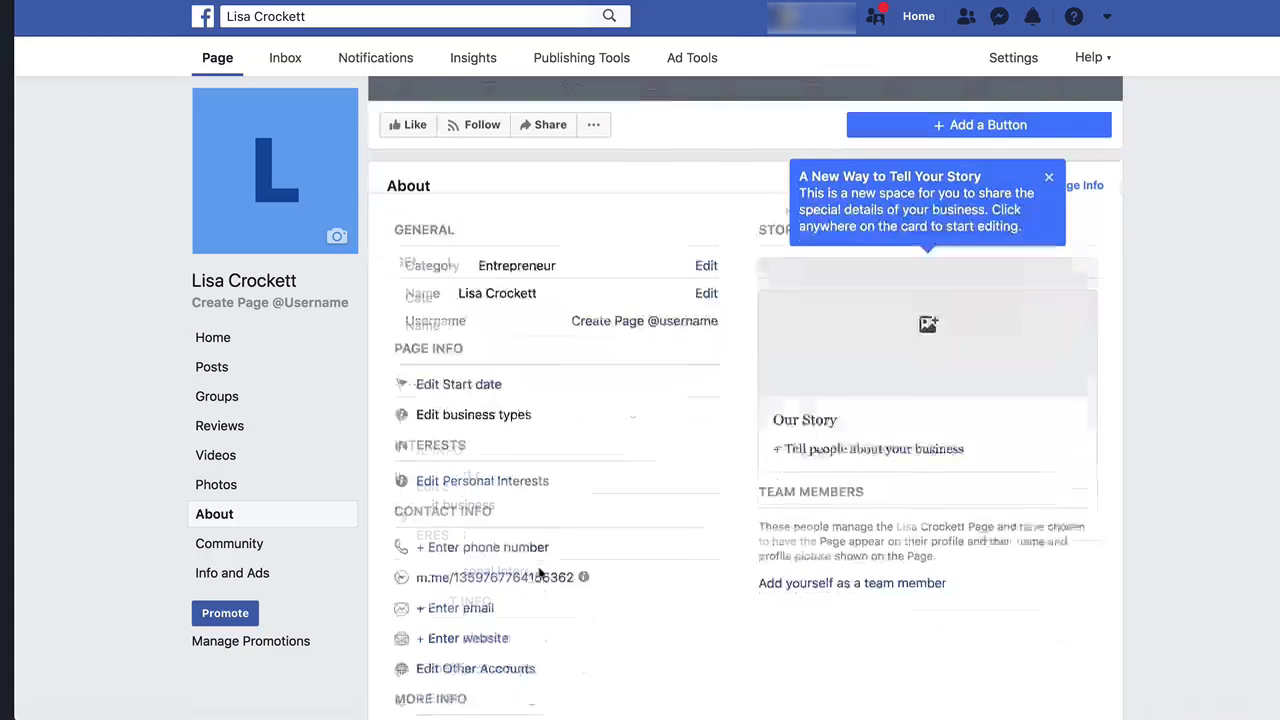
scroll(506, 435, "down", 4)
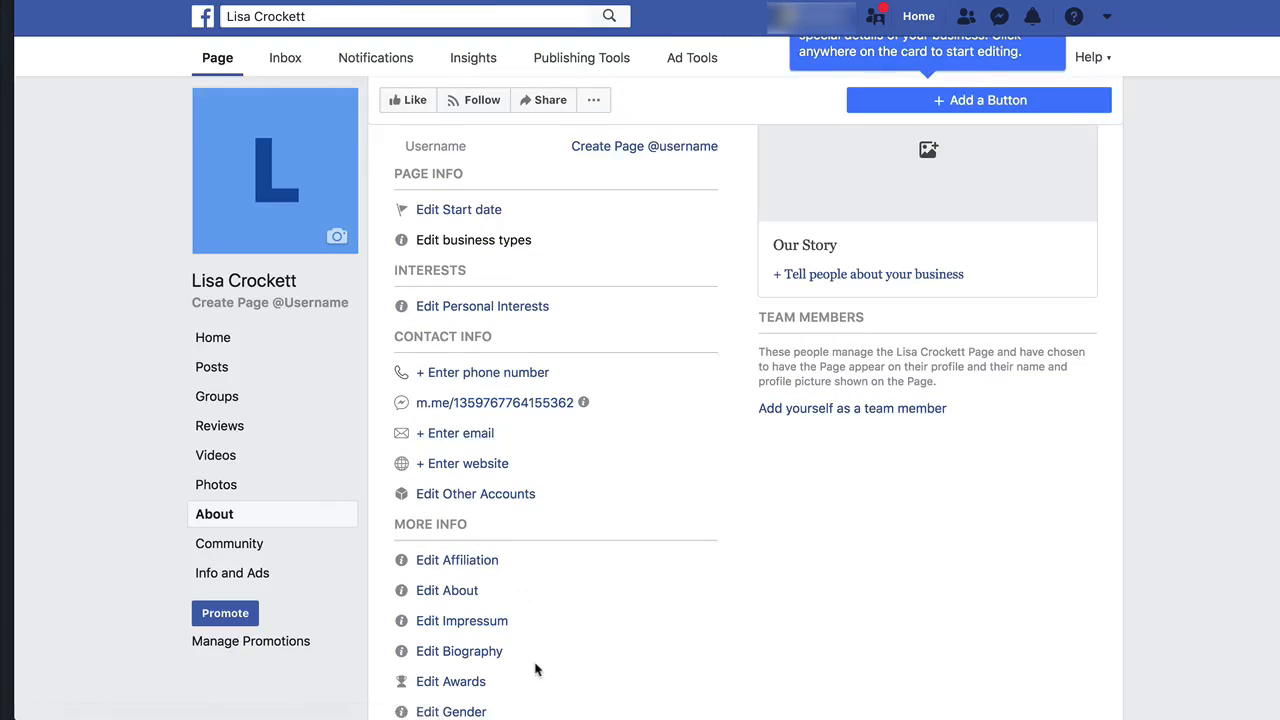
scroll(540, 490, "down", 1)
scroll(510, 600, "down", 4)
scroll(546, 410, "down", 1)
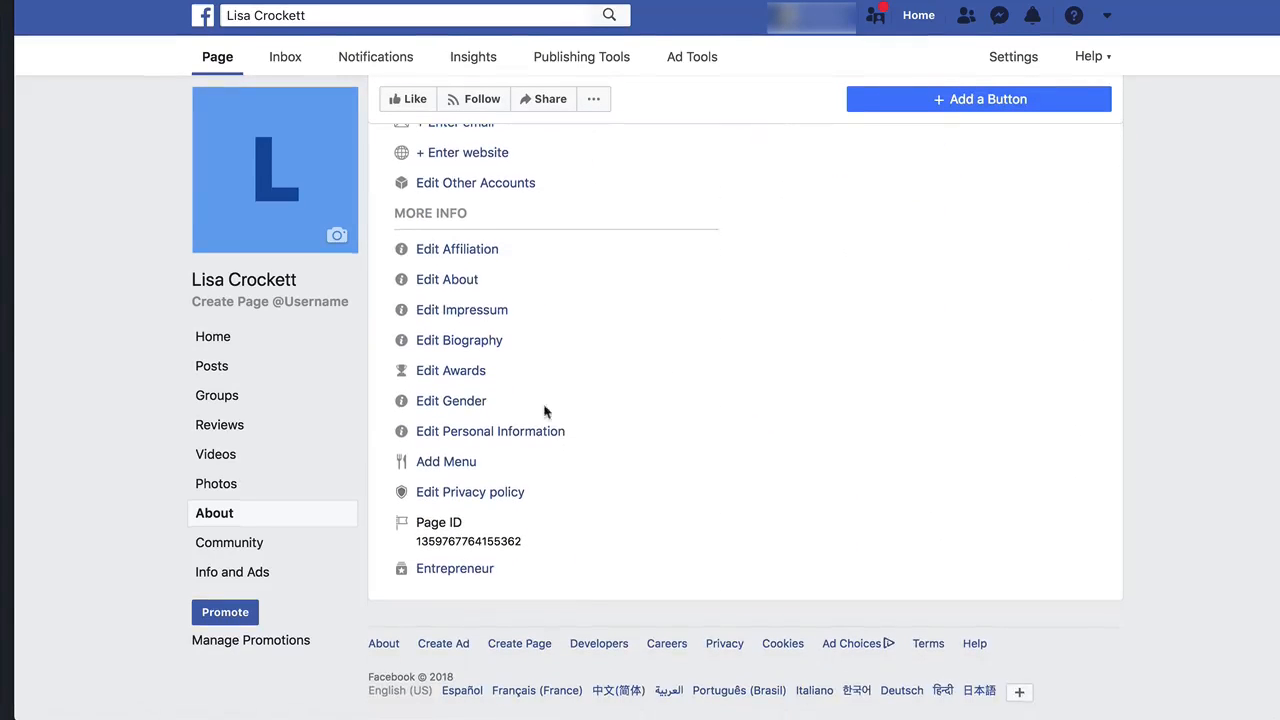
scroll(546, 412, "up", 10)
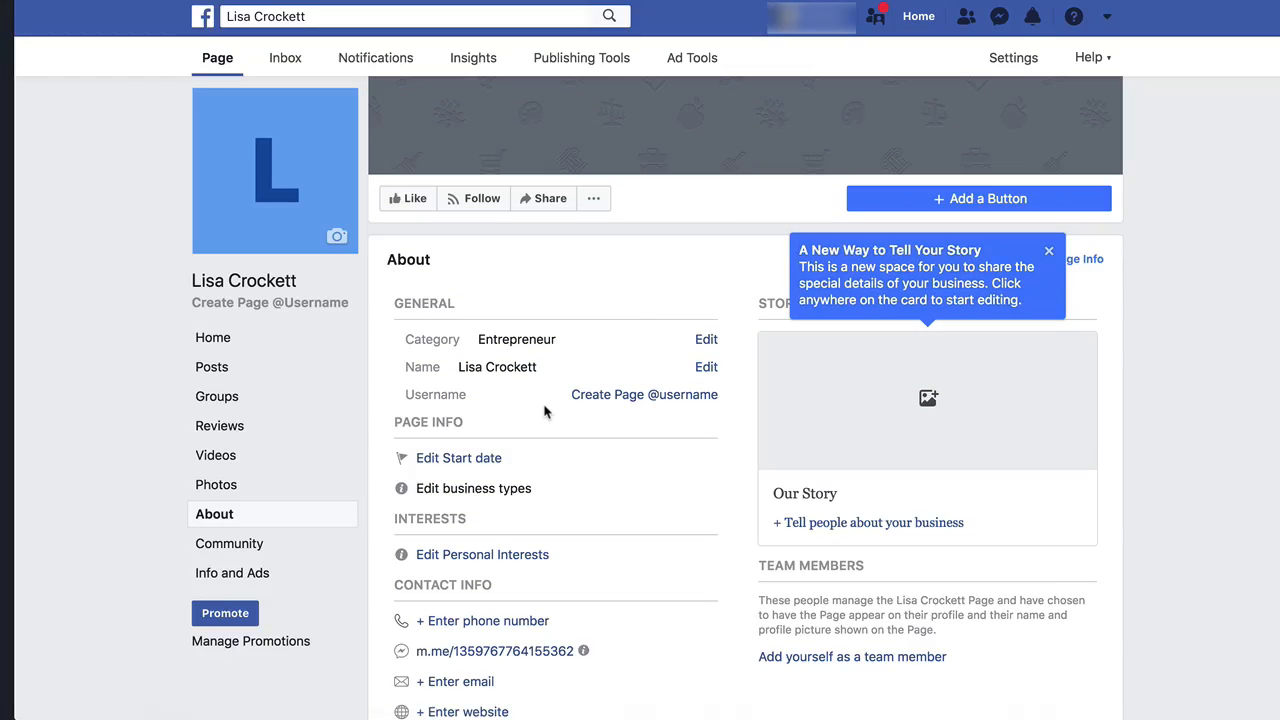
scroll(545, 411, "up", 4)
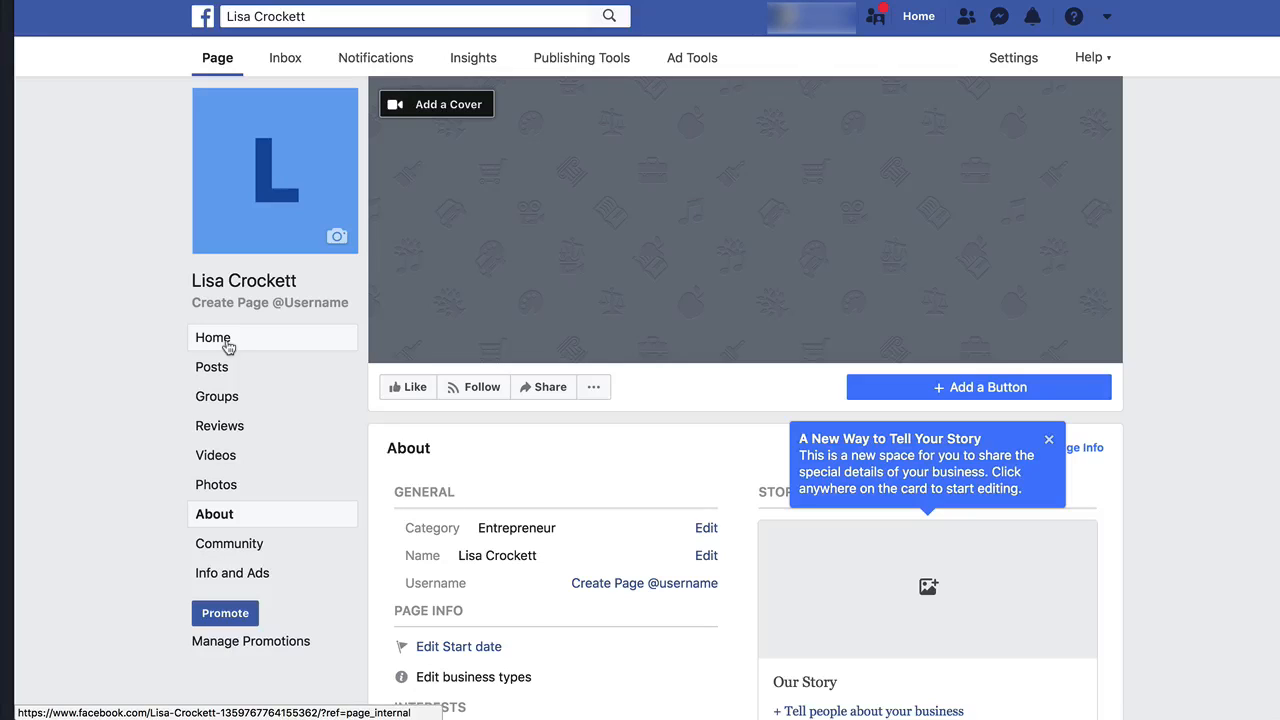
left_click(228, 347)
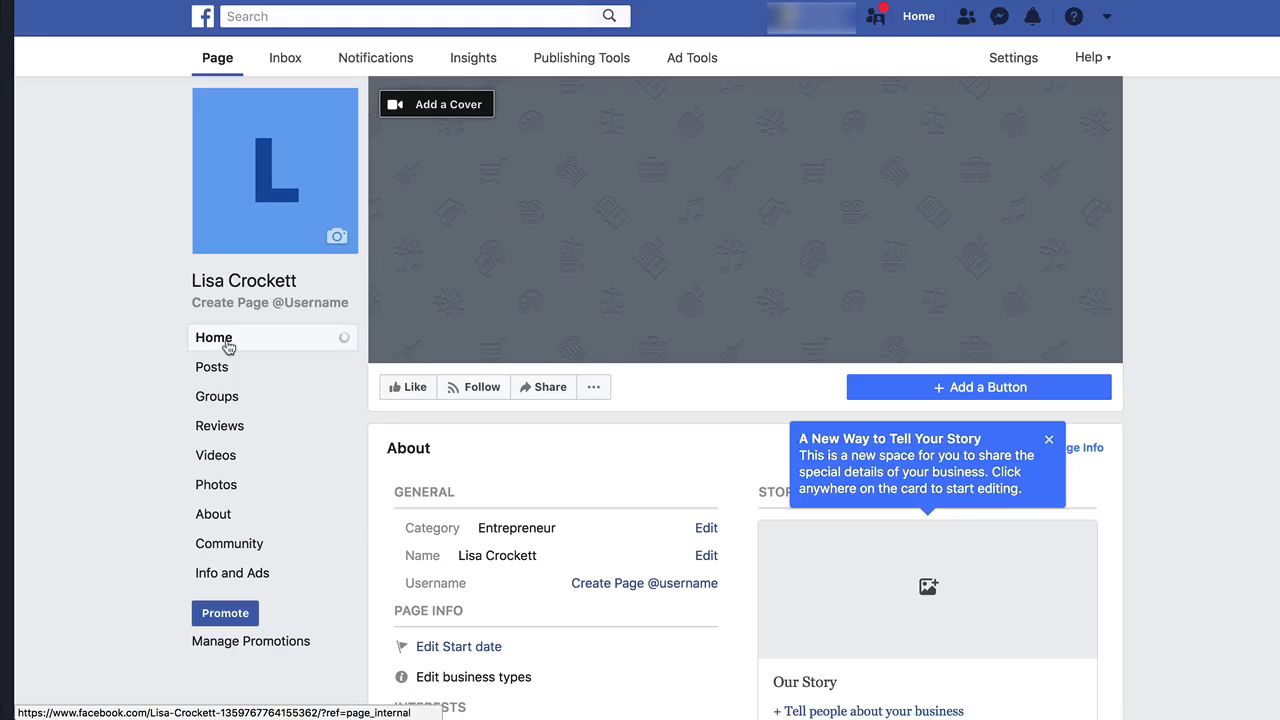
Open pinterest.com in a new browser tab.
key("ctrl+t")
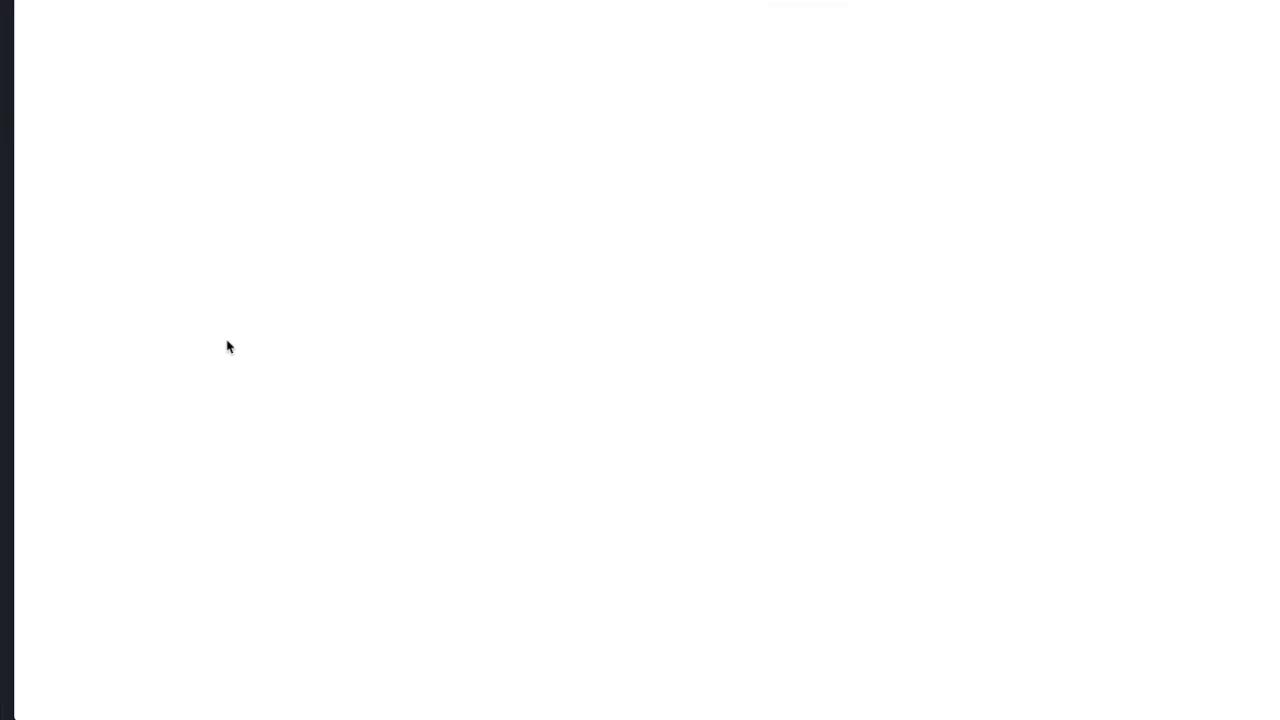
type("pinterest.com")
key("Return")
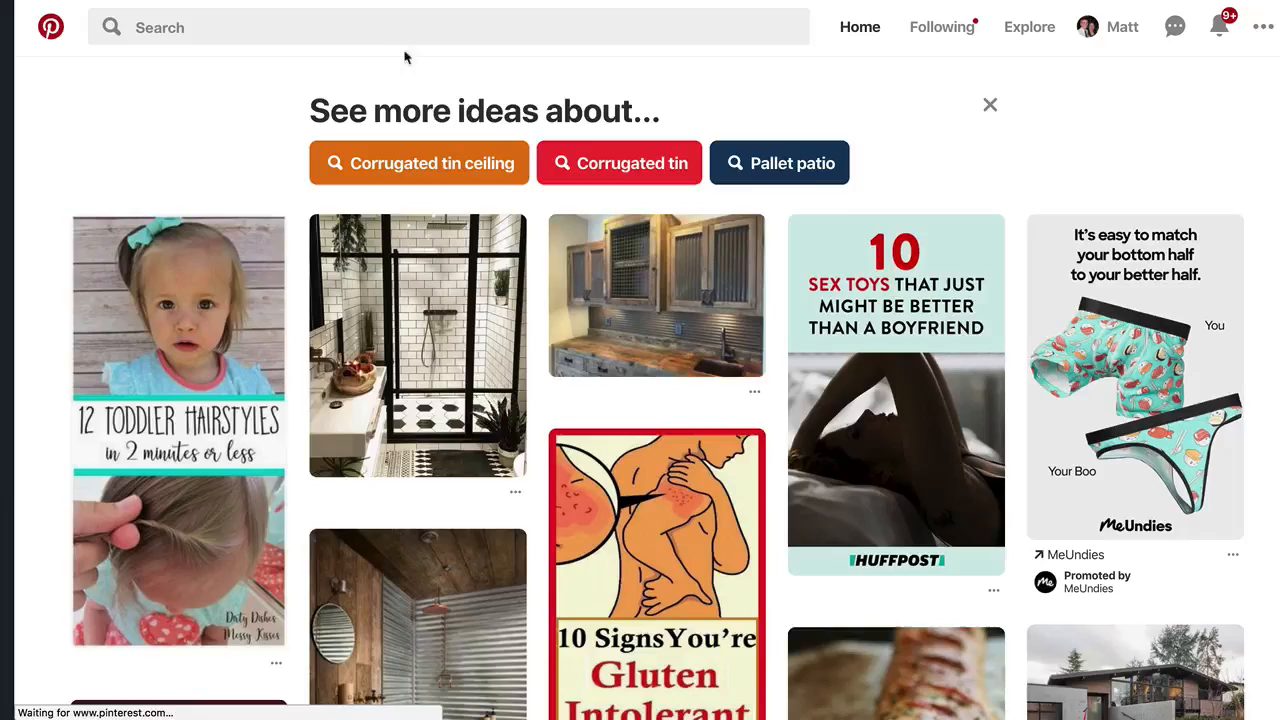
Search Pinterest for inspirational quotes.
left_click(367, 29)
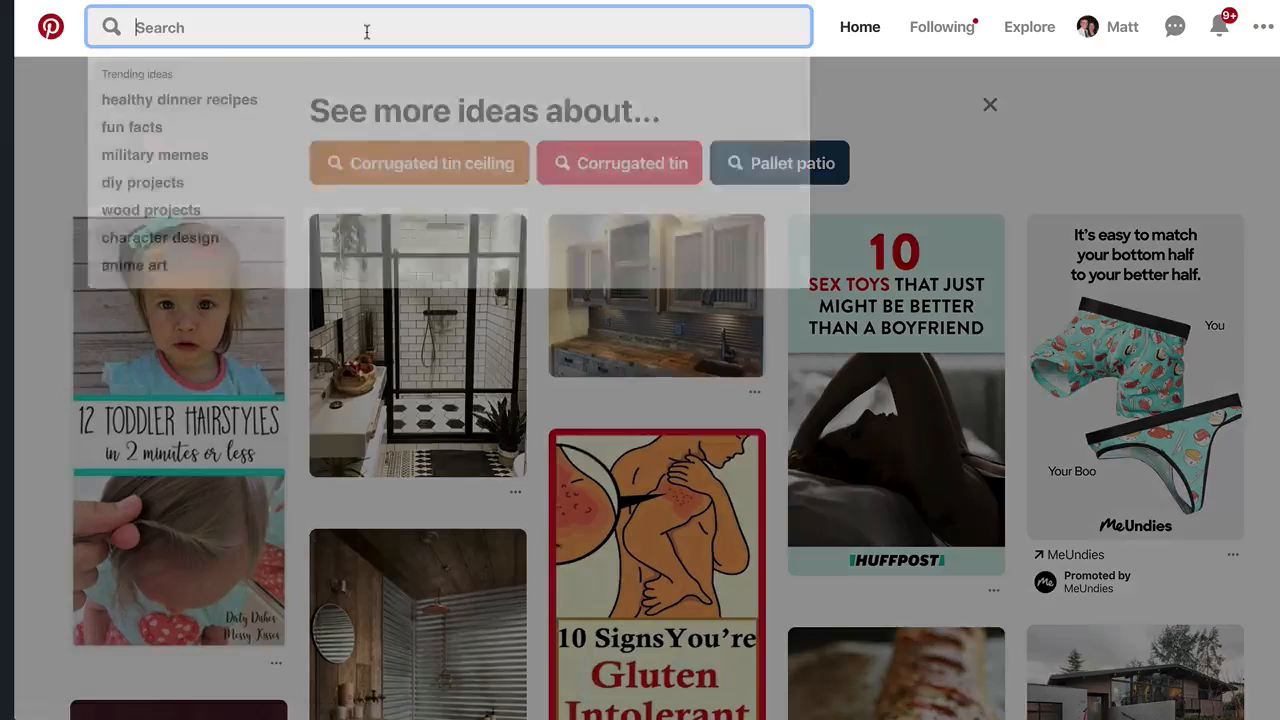
type("inspir")
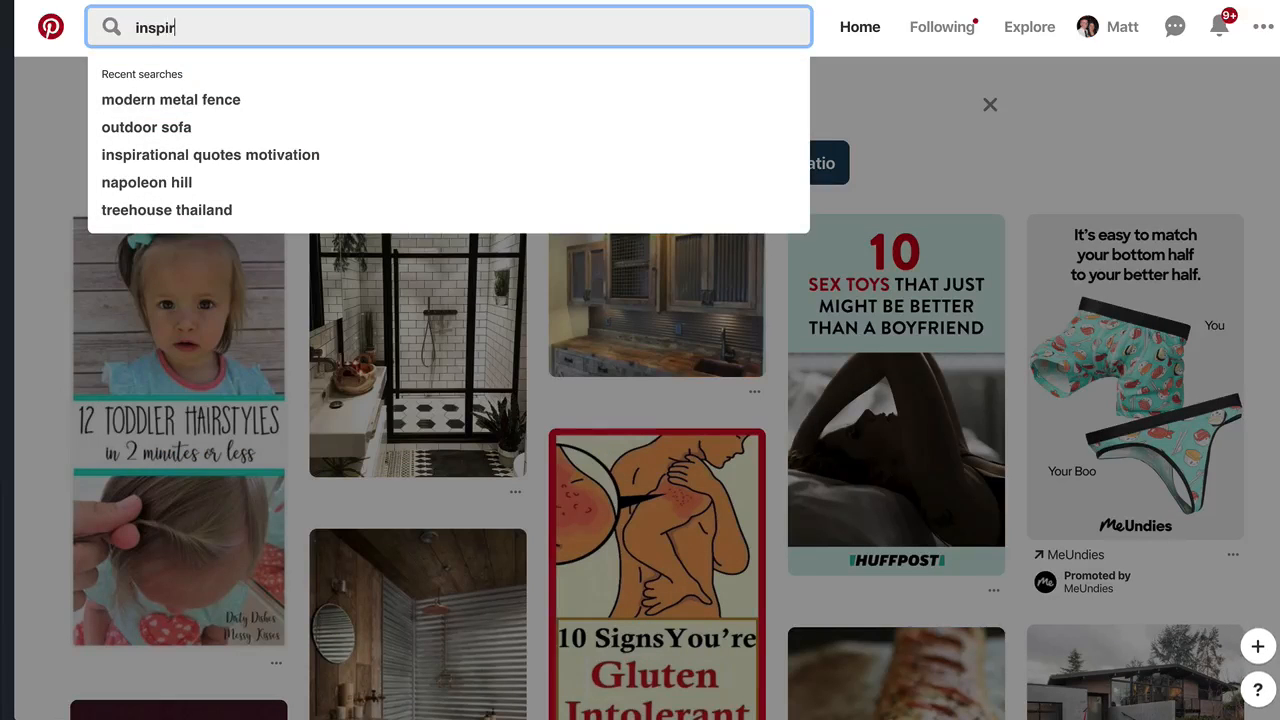
type("ational quotes")
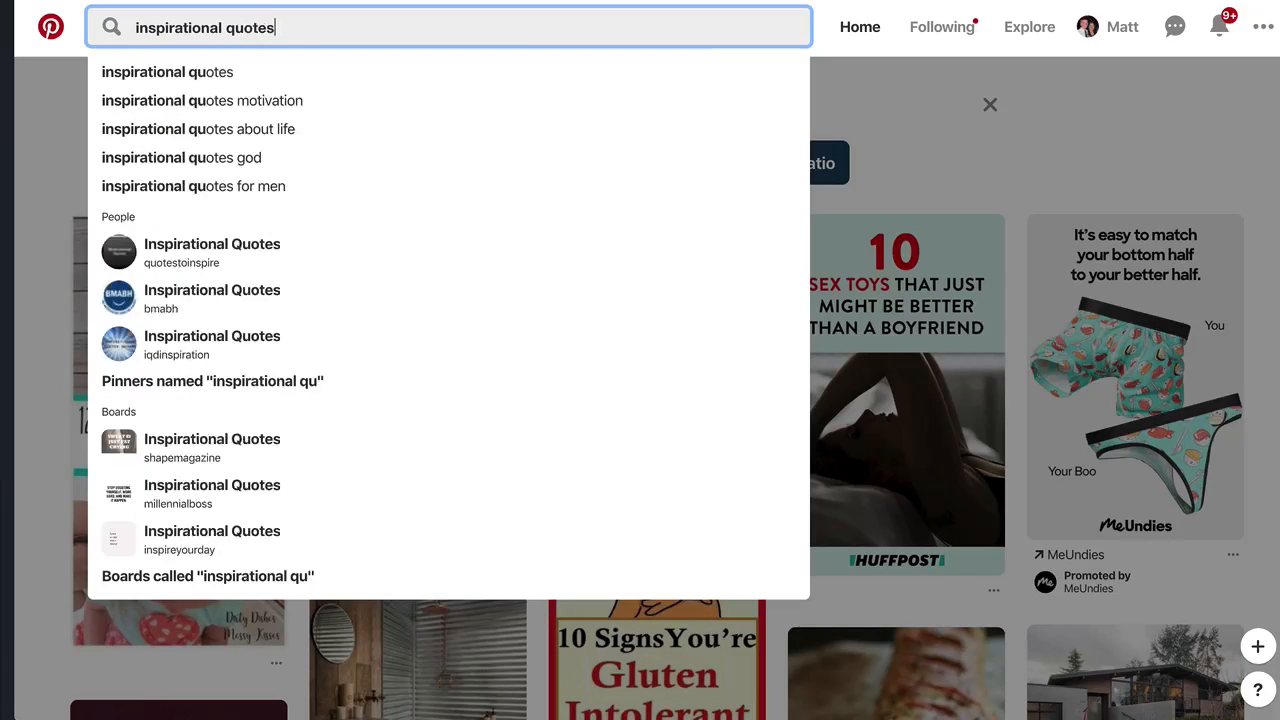
key("Return")
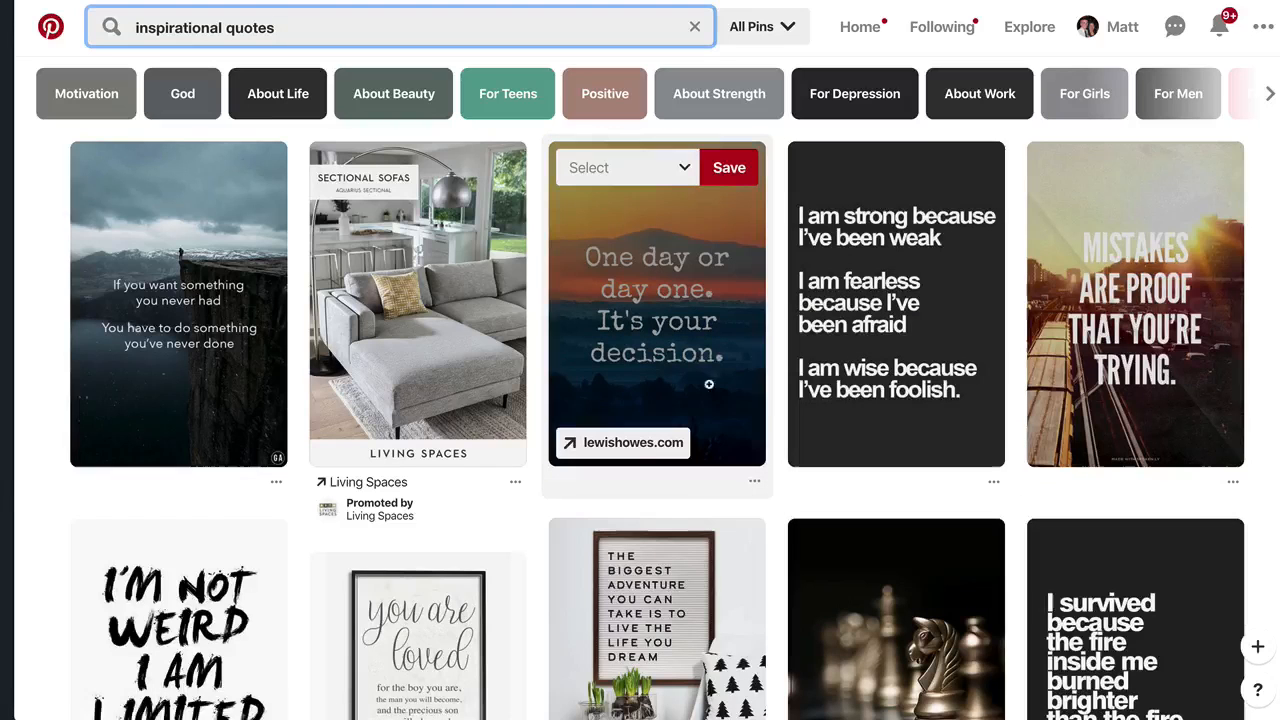
Browse the inspirational quote pins and open the Lifehack article behind the cliff quote pin.
left_click(682, 308)
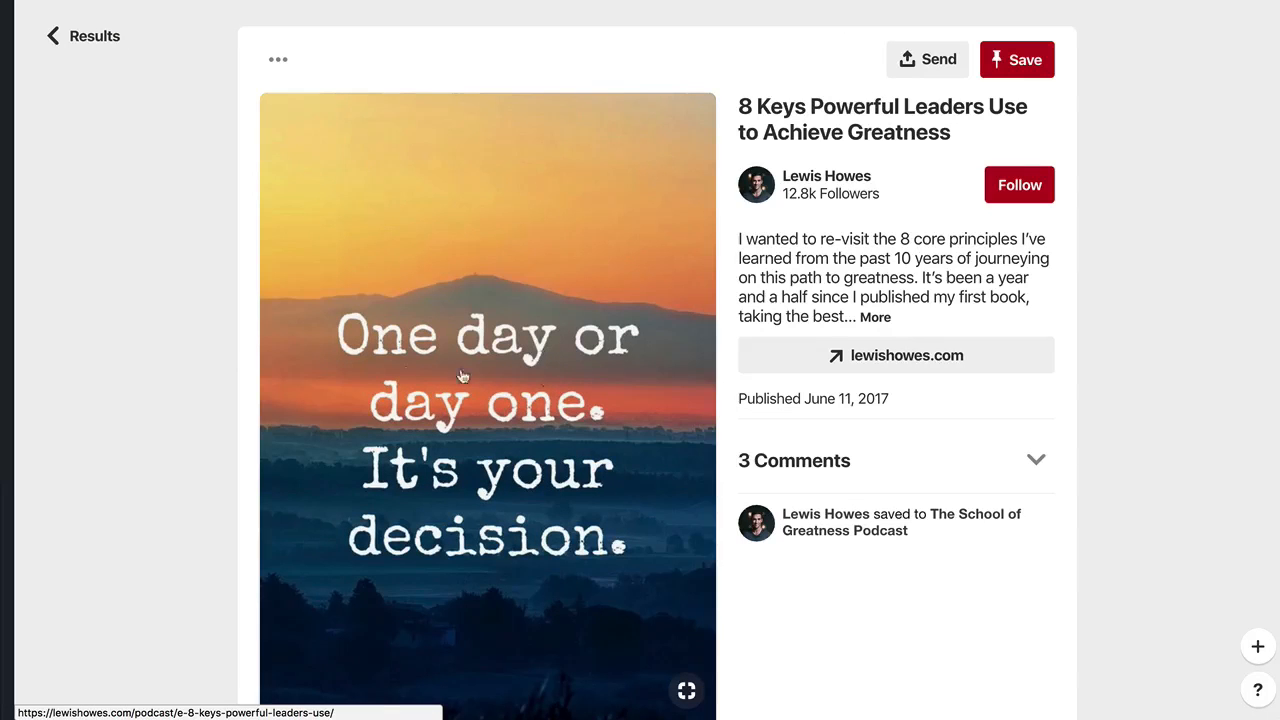
left_click(1161, 98)
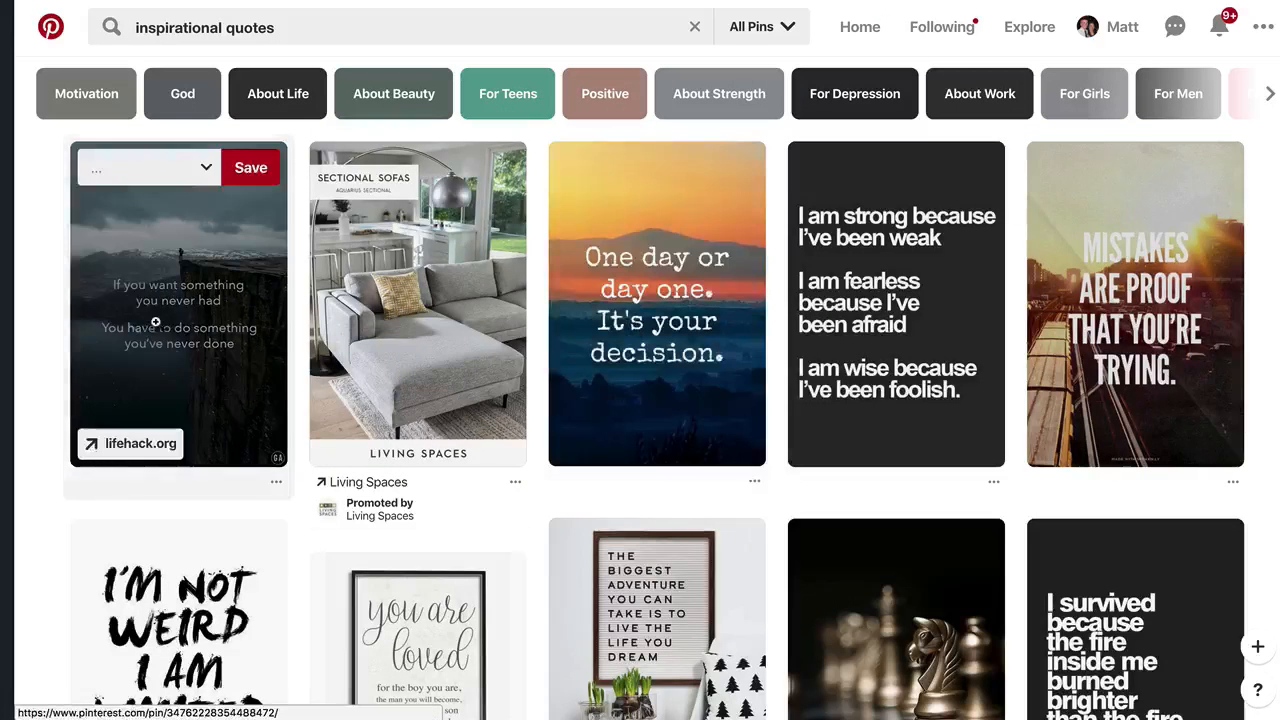
left_click(186, 320)
scroll(496, 430, "down", 1)
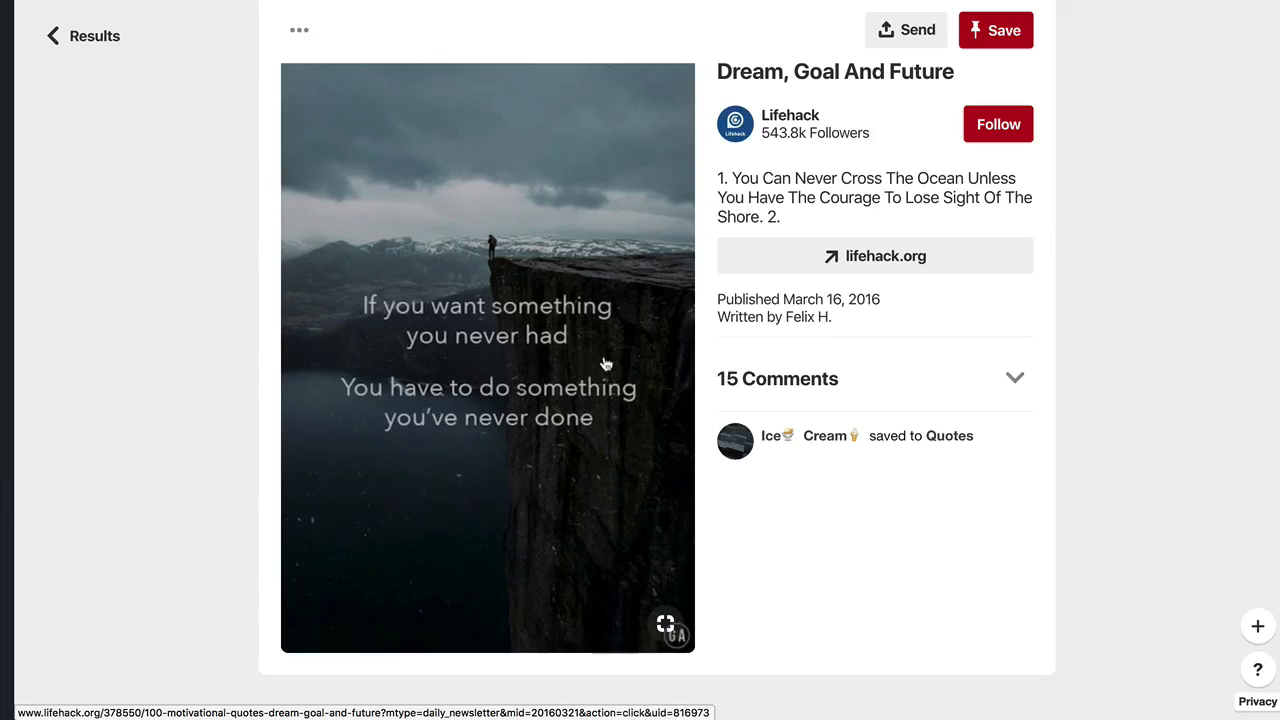
left_click(559, 336)
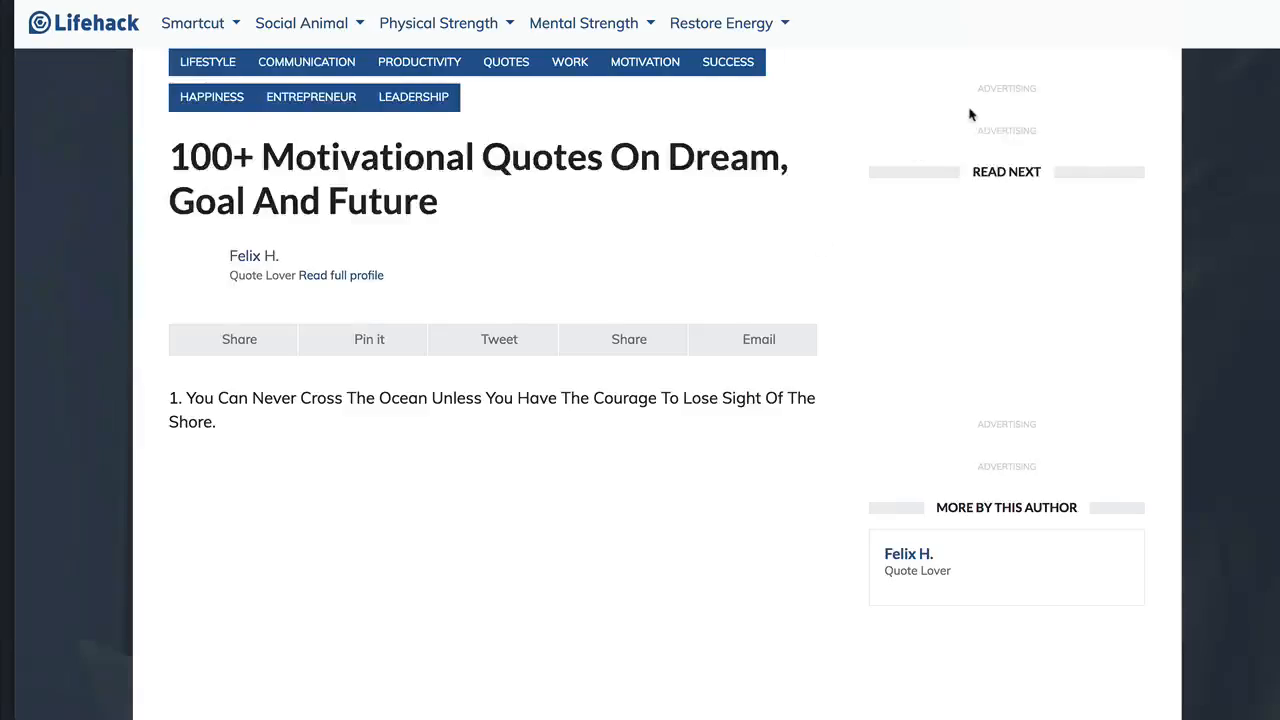
scroll(688, 377, "down", 15)
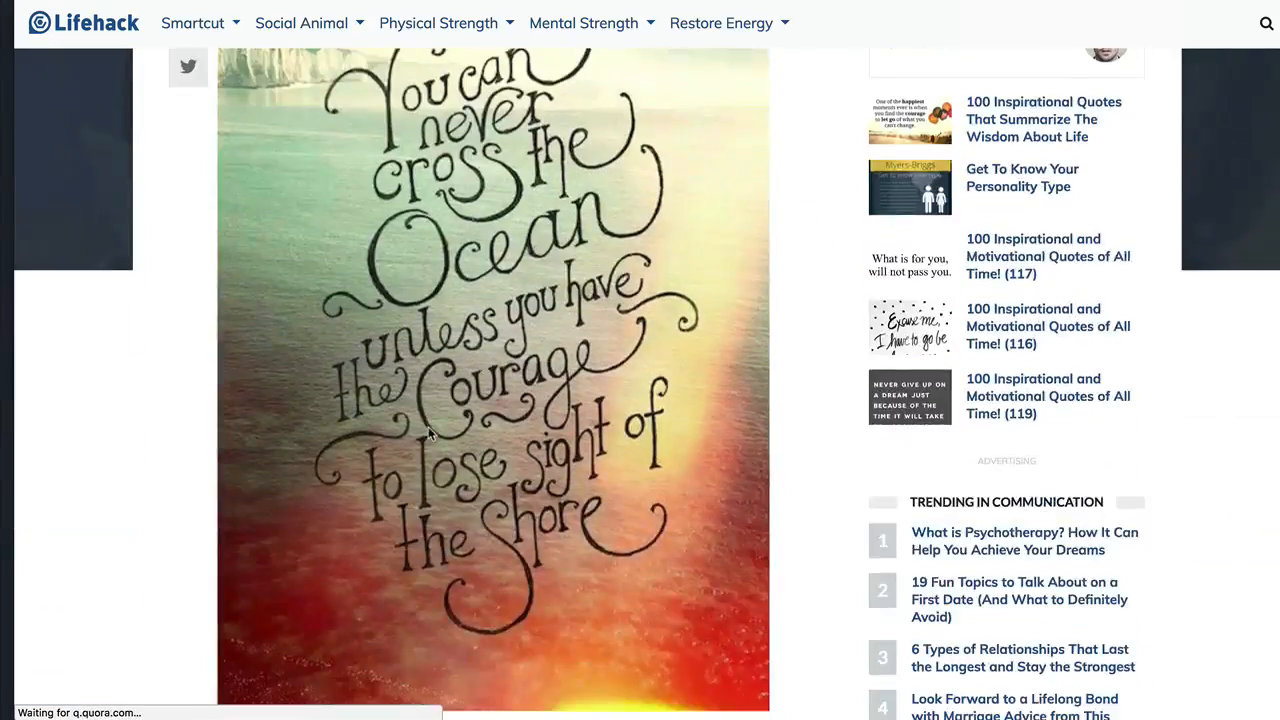
scroll(430, 434, "up", 10)
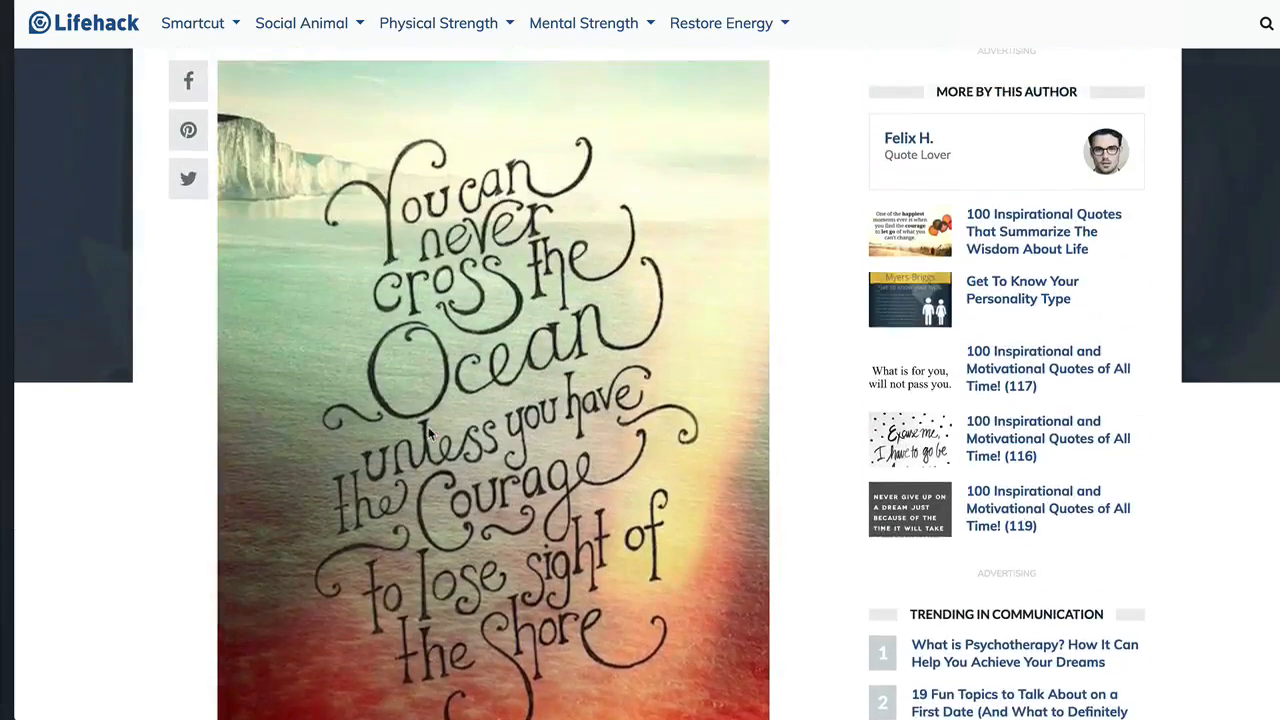
Save the "You can never cross the ocean" quote image to the computer as a JPEG image.
right_click(428, 426)
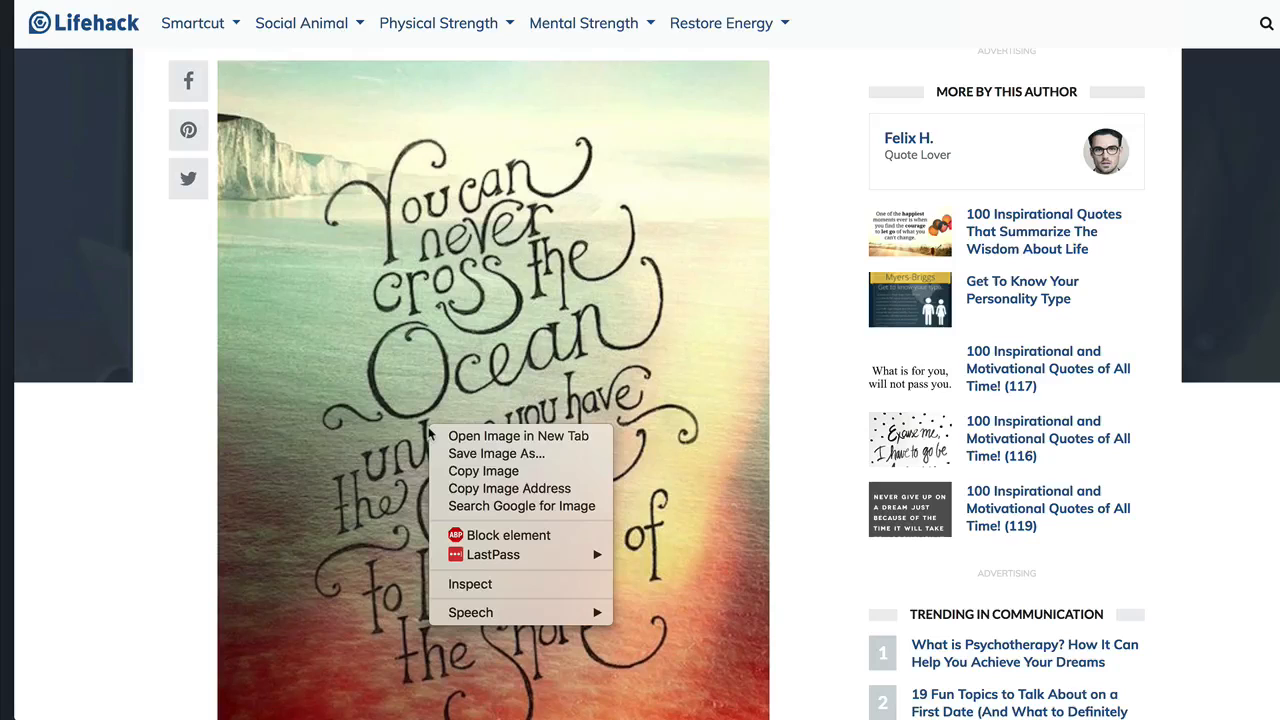
left_click(485, 453)
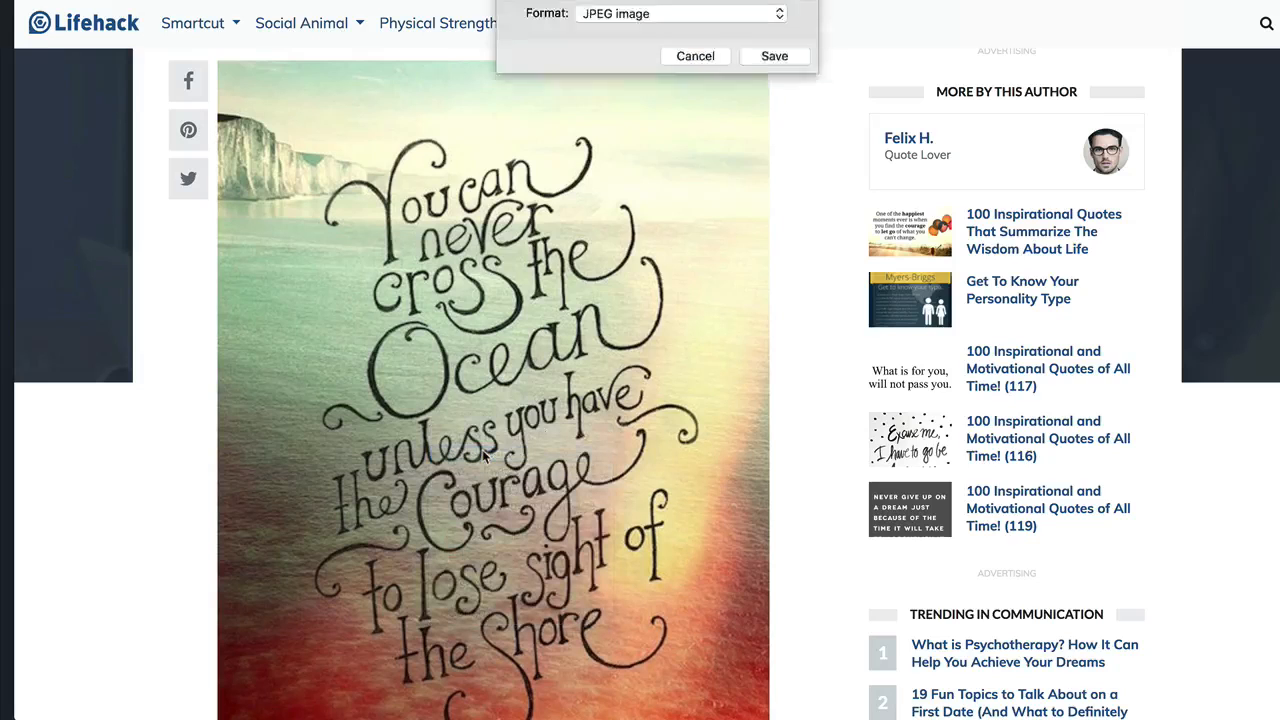
left_click(750, 167)
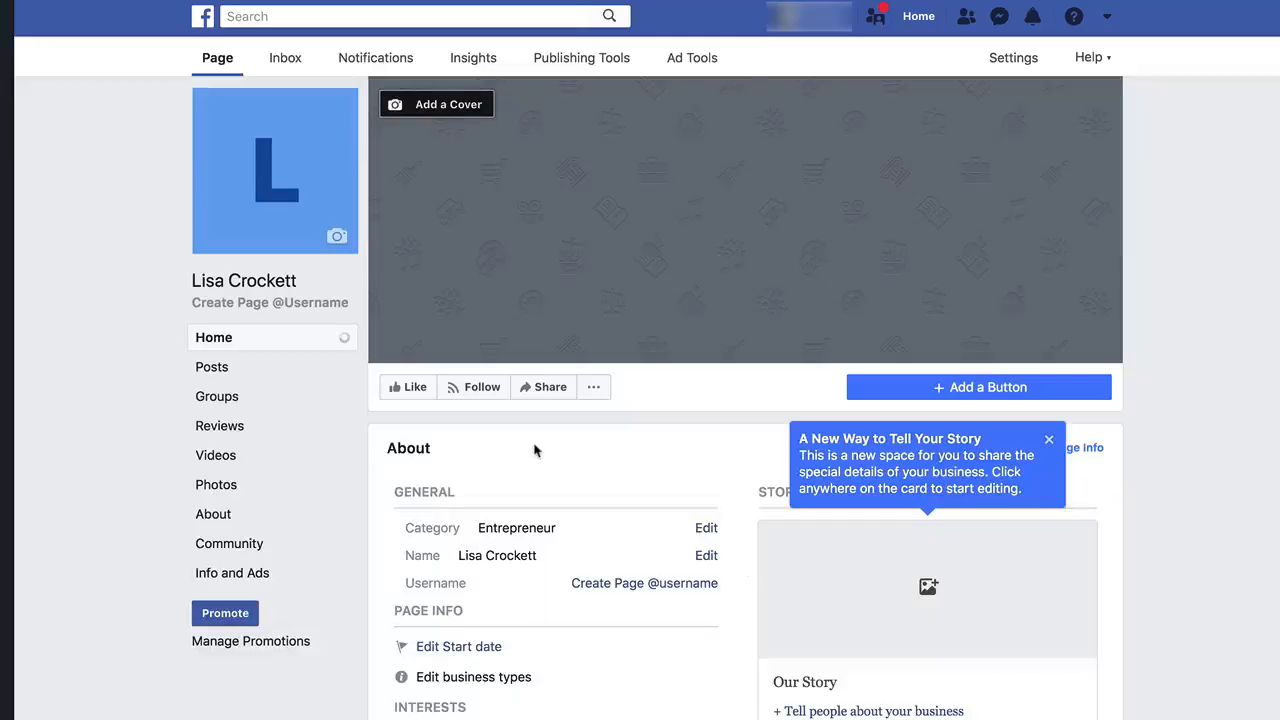
Open the Page's Posts section and start a photo post, uploading the saved quote image.
left_click(215, 369)
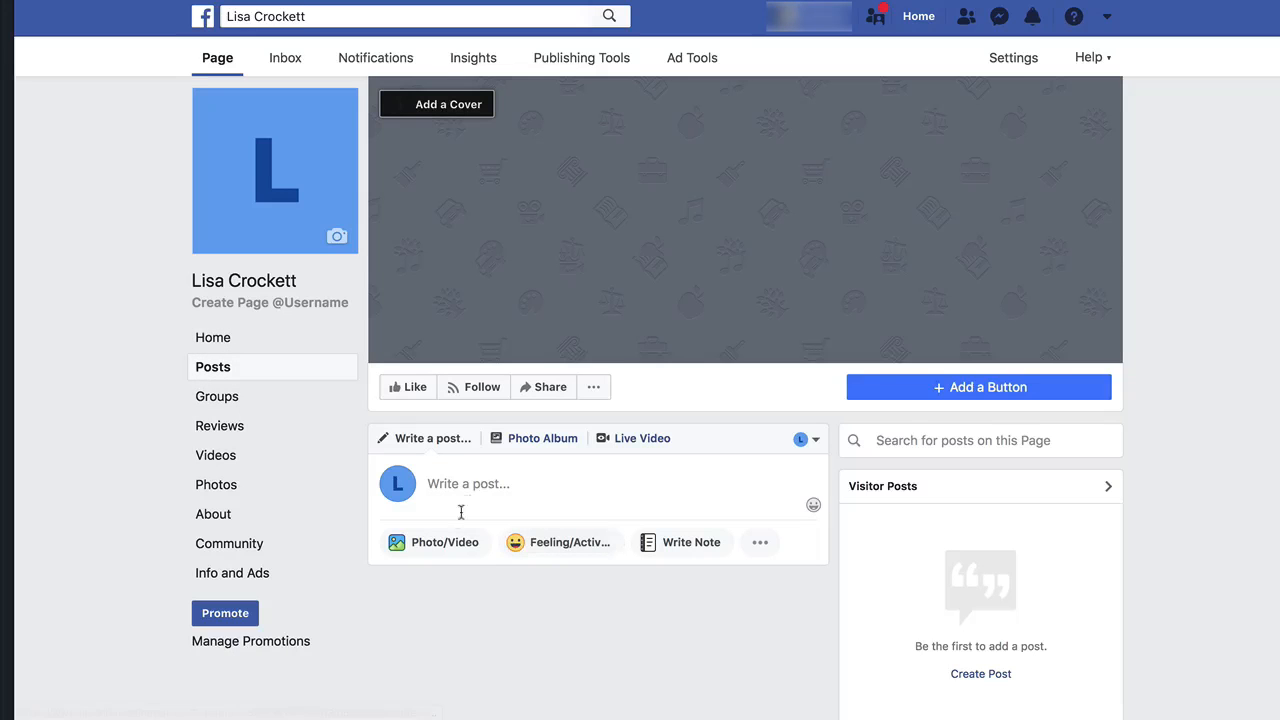
left_click(452, 543)
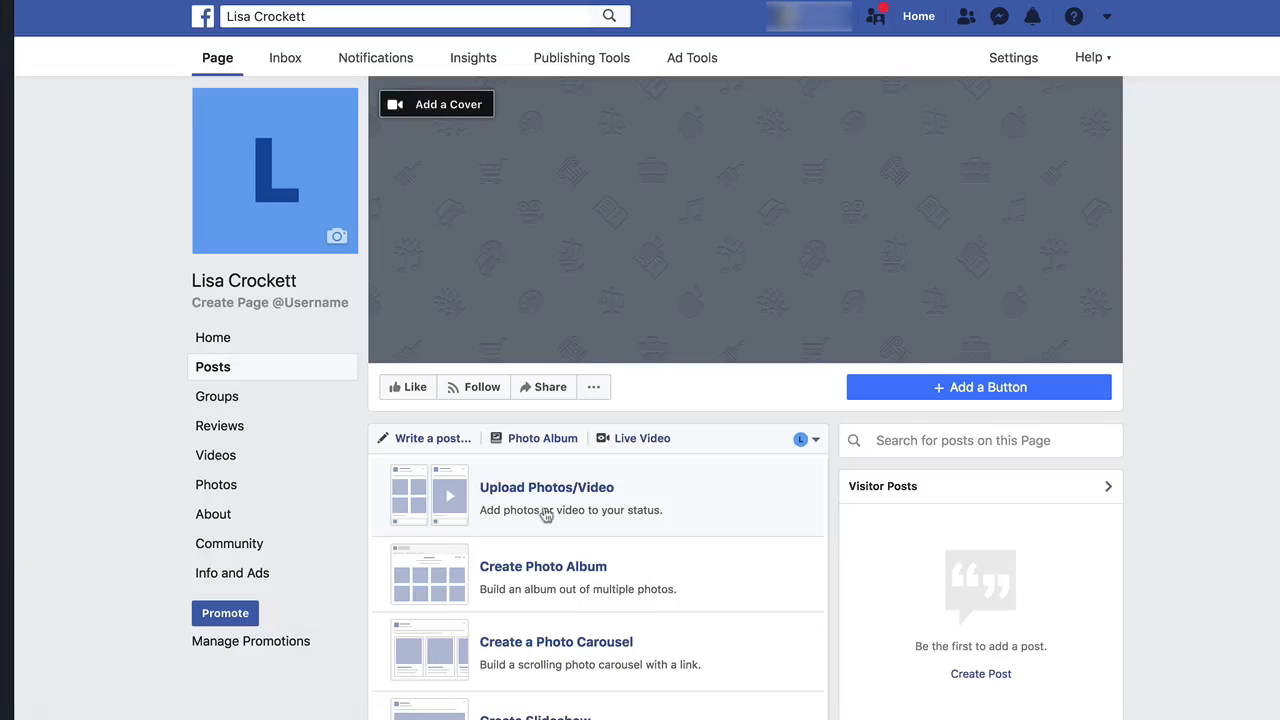
left_click(499, 505)
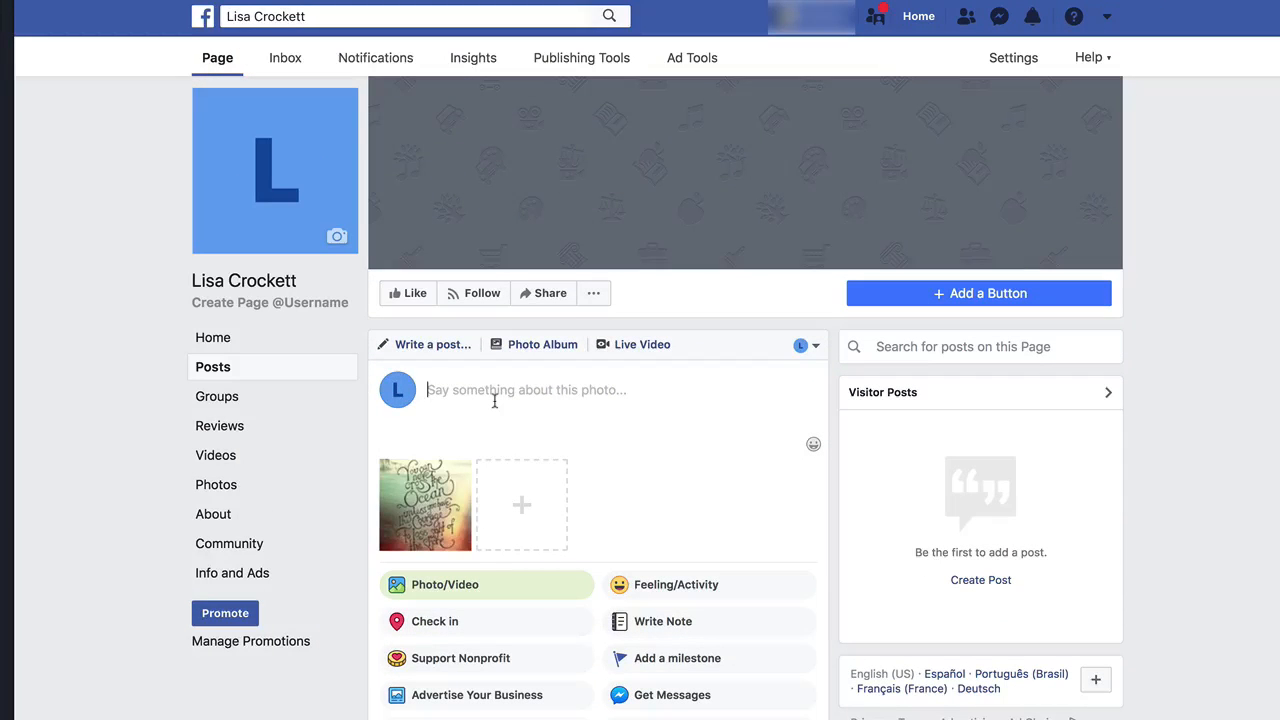
Write the caption "Let's make it a great day!" followed by three sunglasses emojis.
type("Let's m")
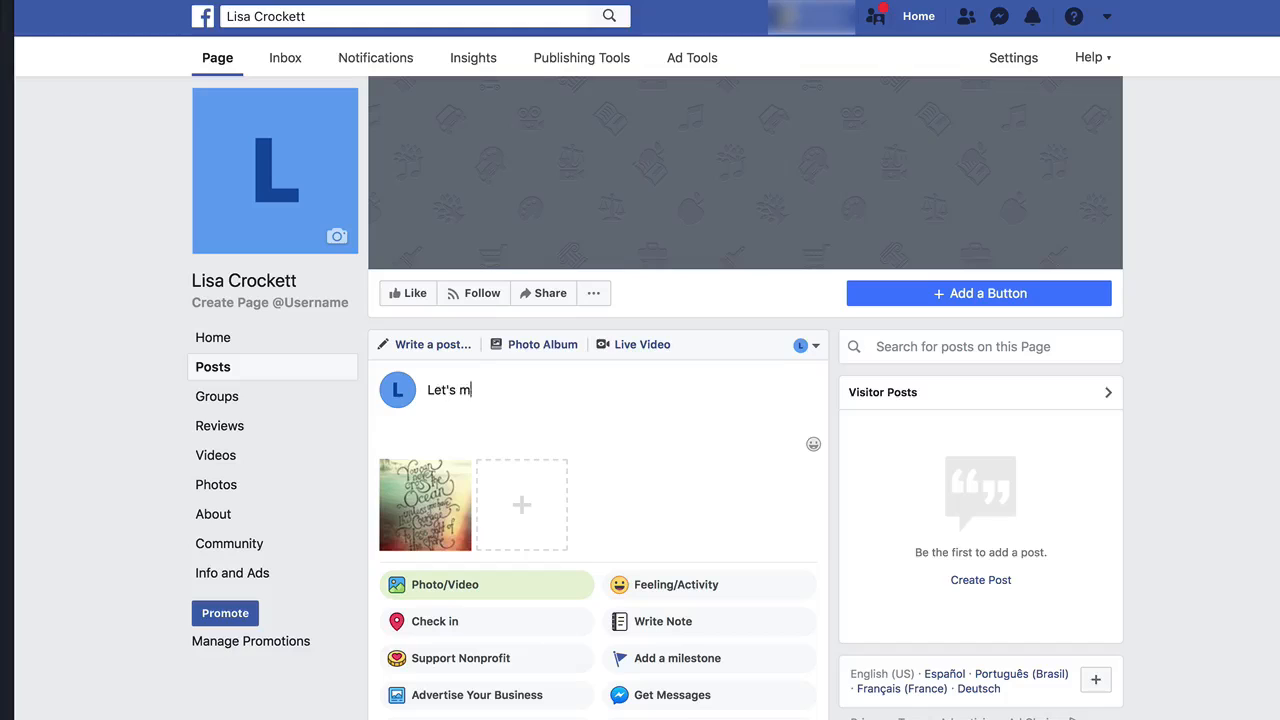
type("ake it a great day! :)")
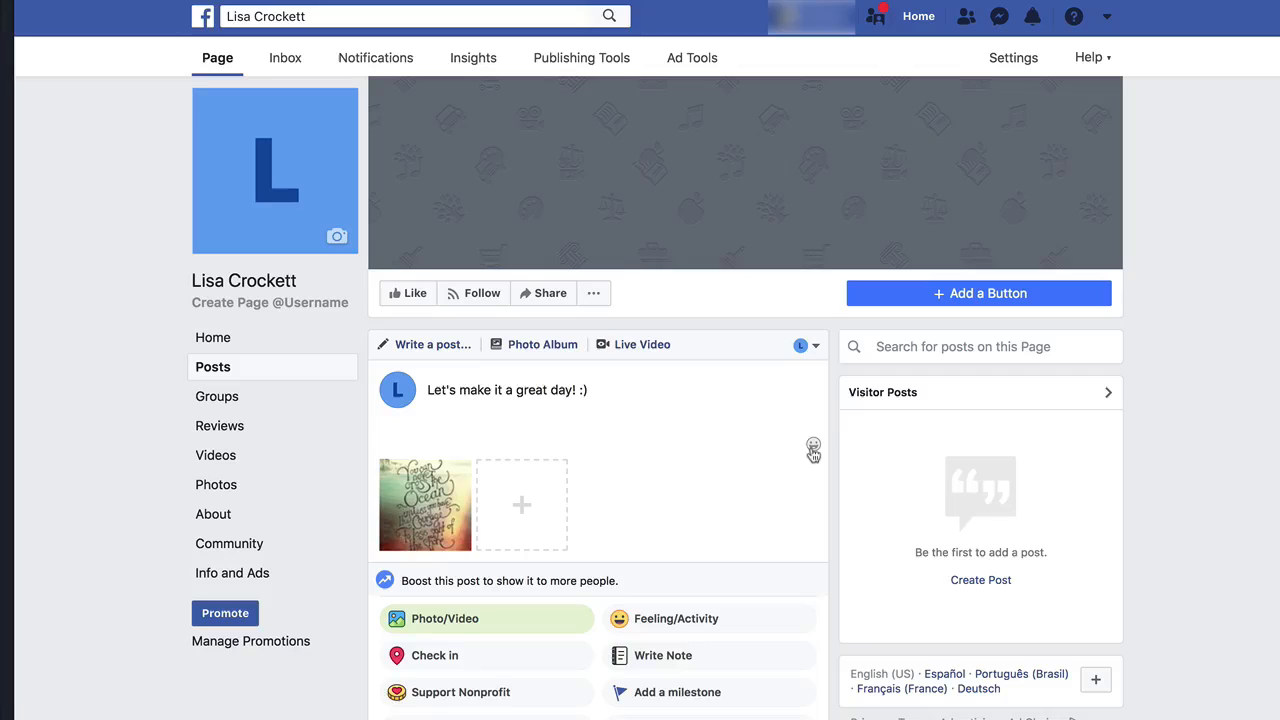
left_click(813, 447)
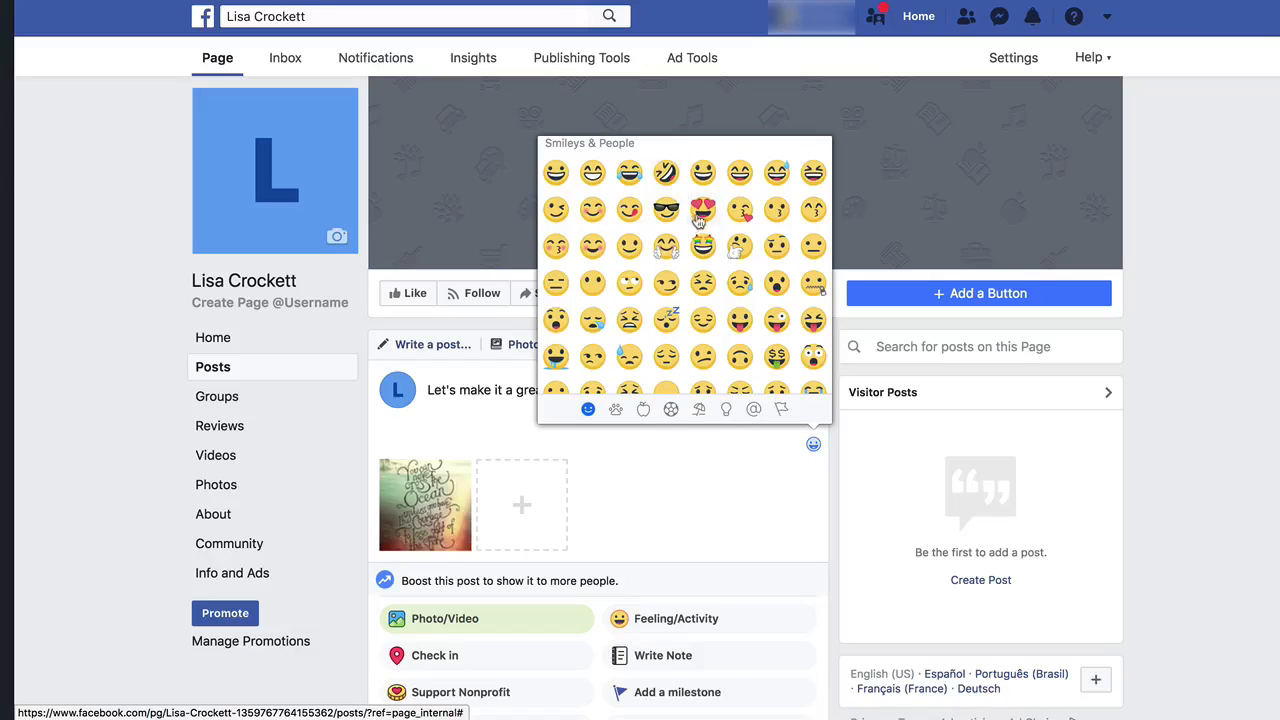
left_click(666, 209)
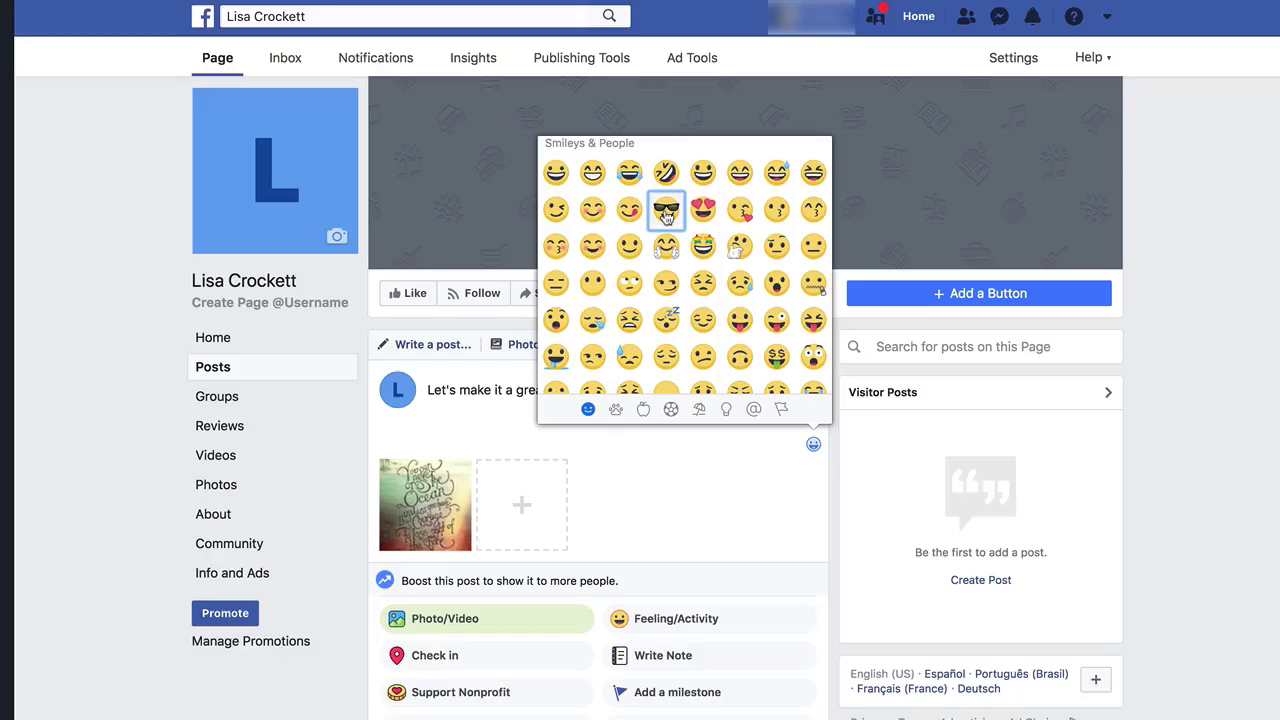
left_click(486, 383)
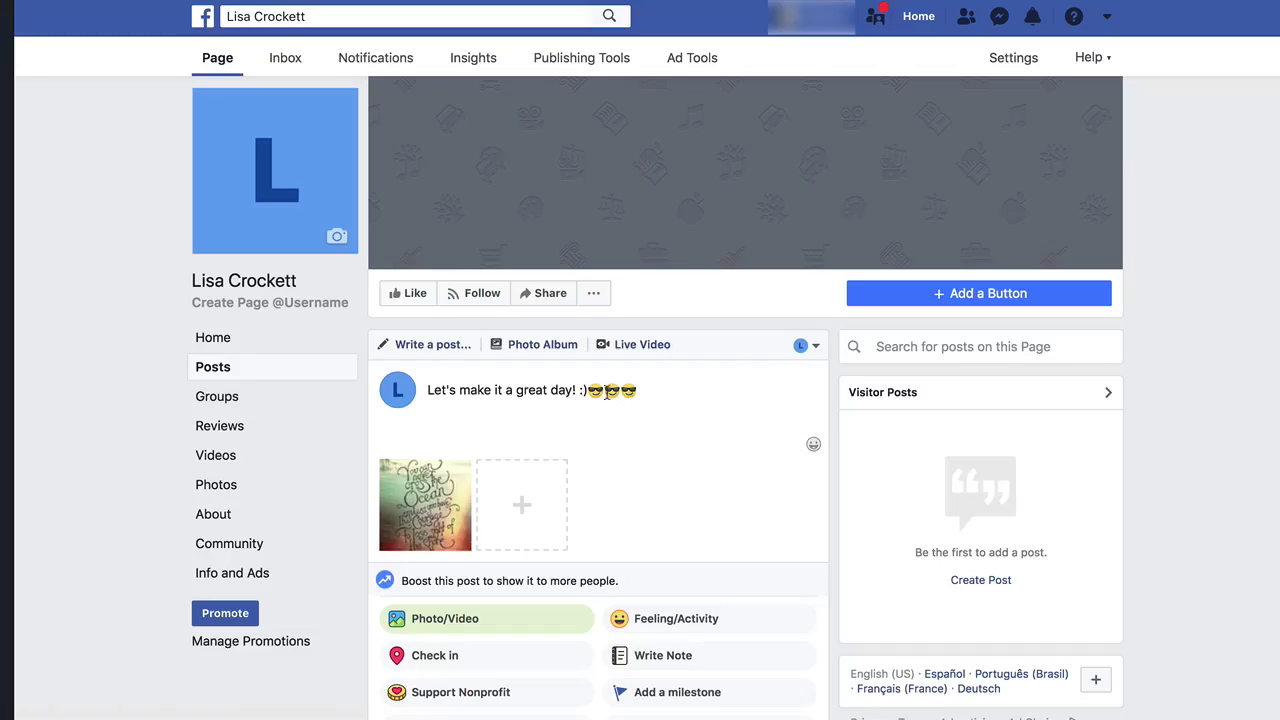
key("BackSpace")
key("BackSpace")
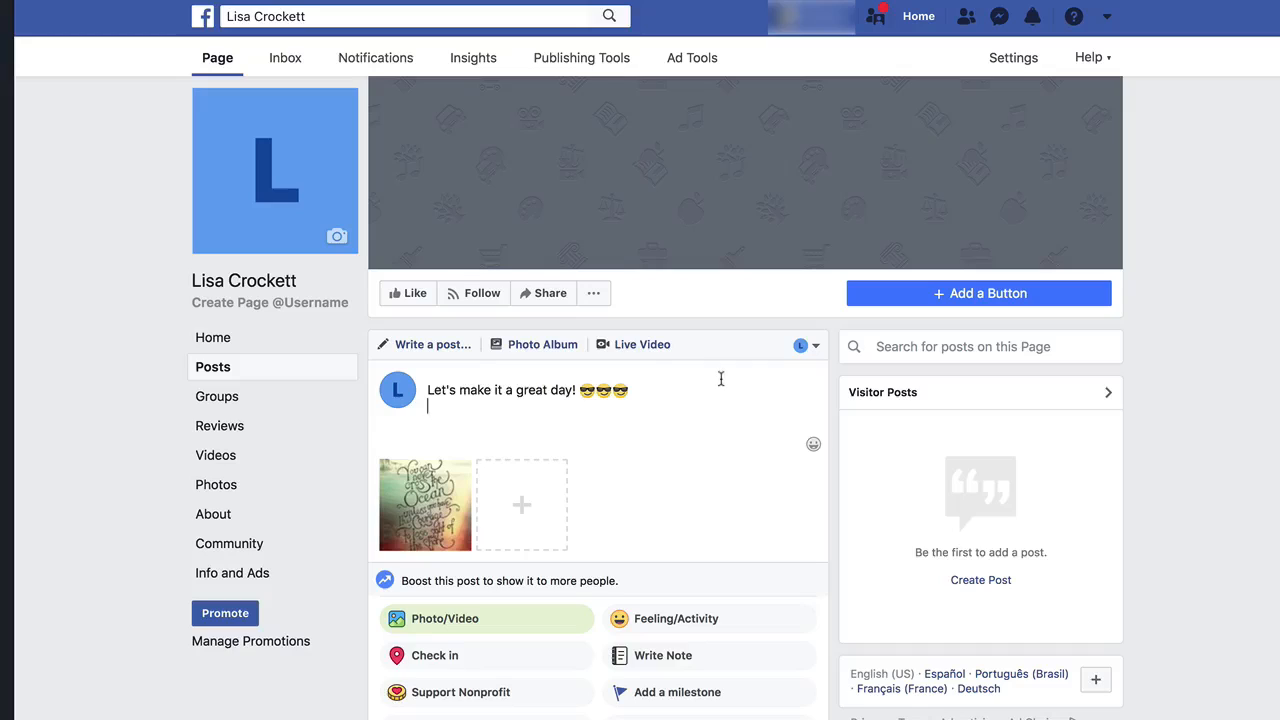
Check the posting identity and publish the photo post on the Page.
left_click(806, 345)
left_click(666, 450)
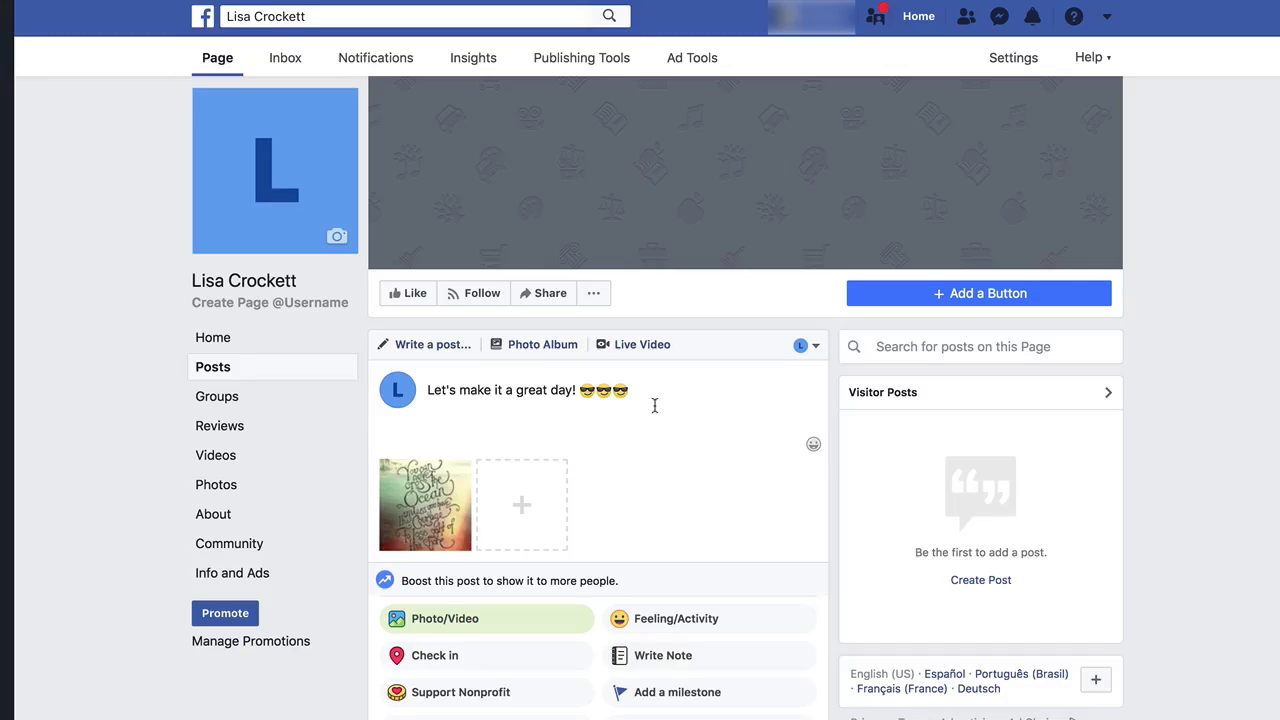
scroll(634, 509, "down", 3)
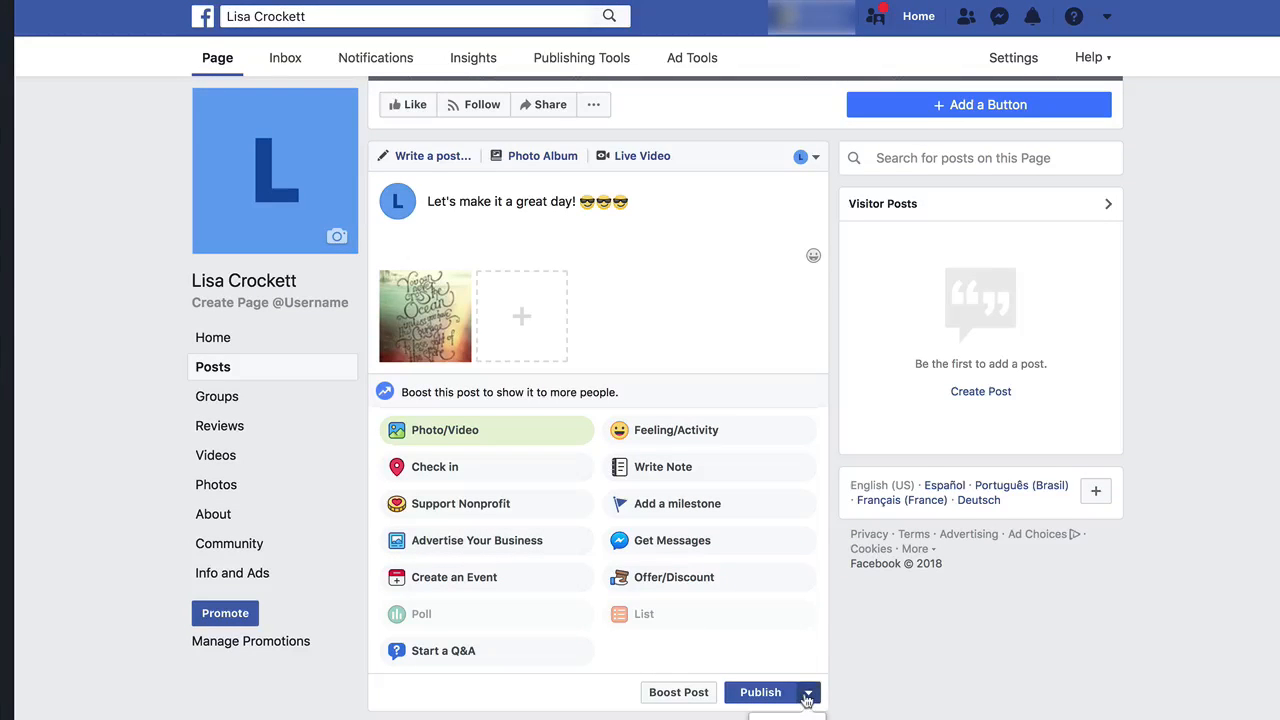
left_click(809, 693)
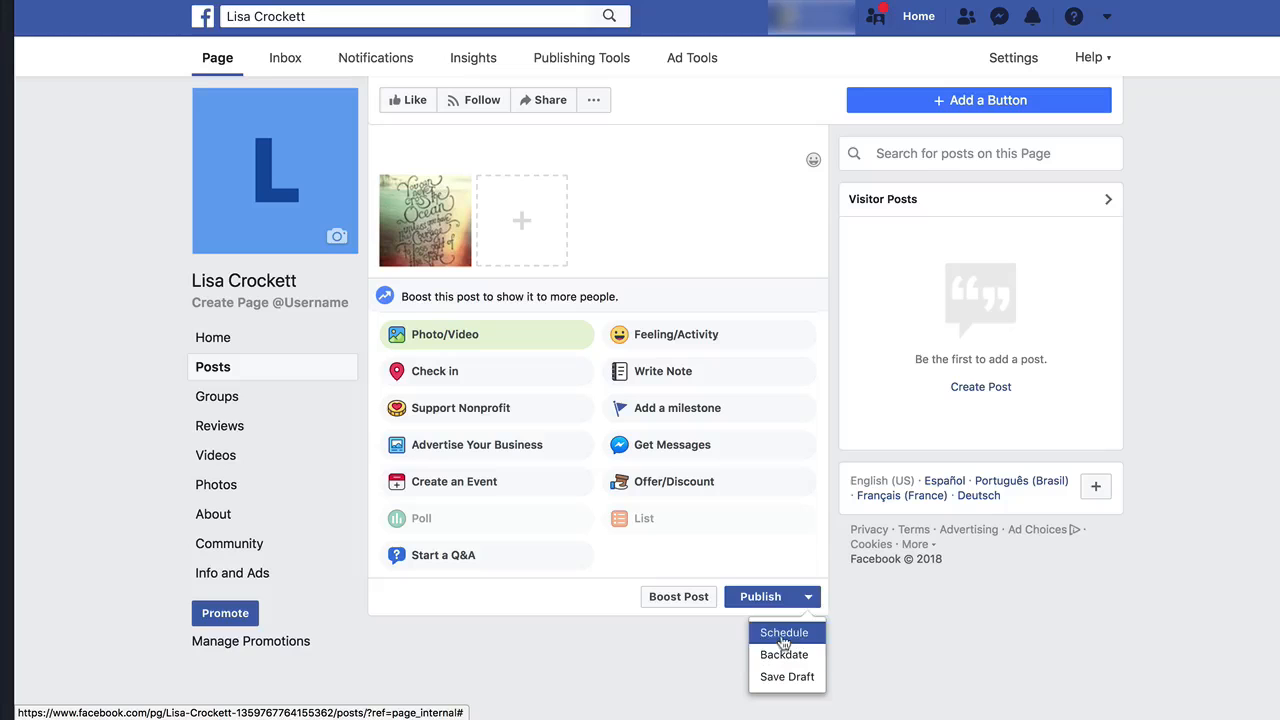
left_click(760, 597)
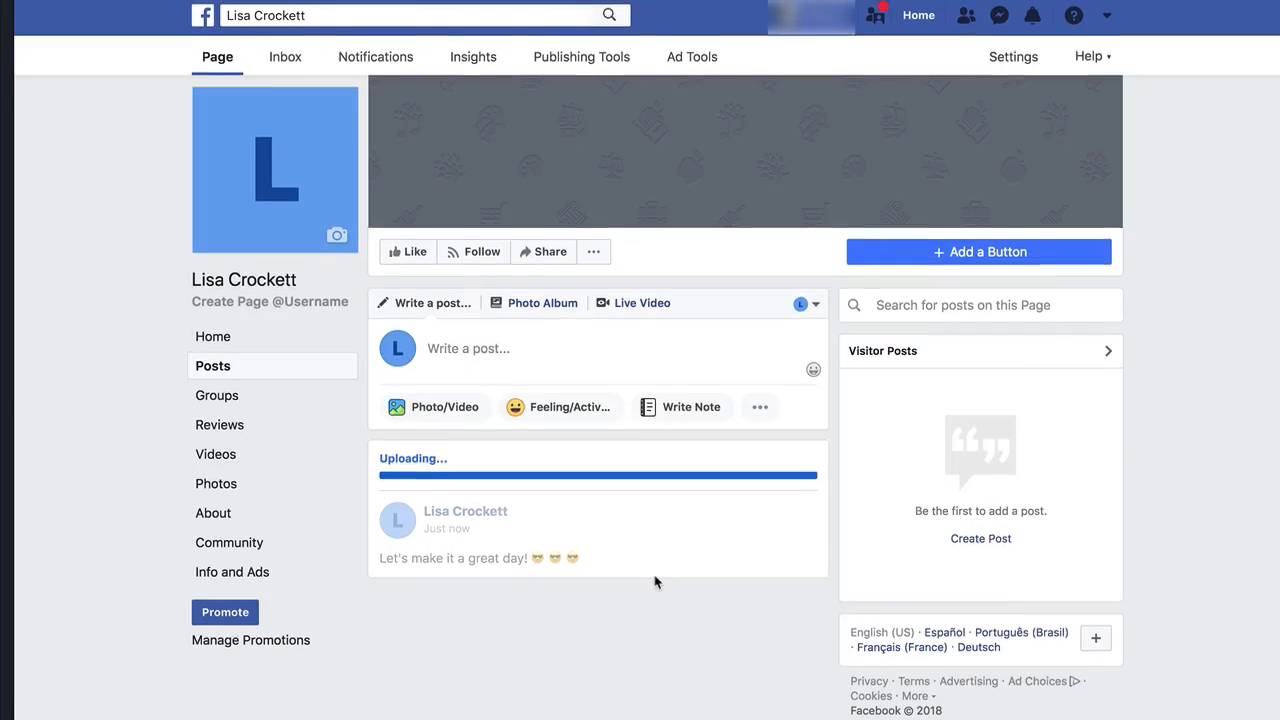
Scroll through the published quote post on the Page.
scroll(655, 583, "down", 5)
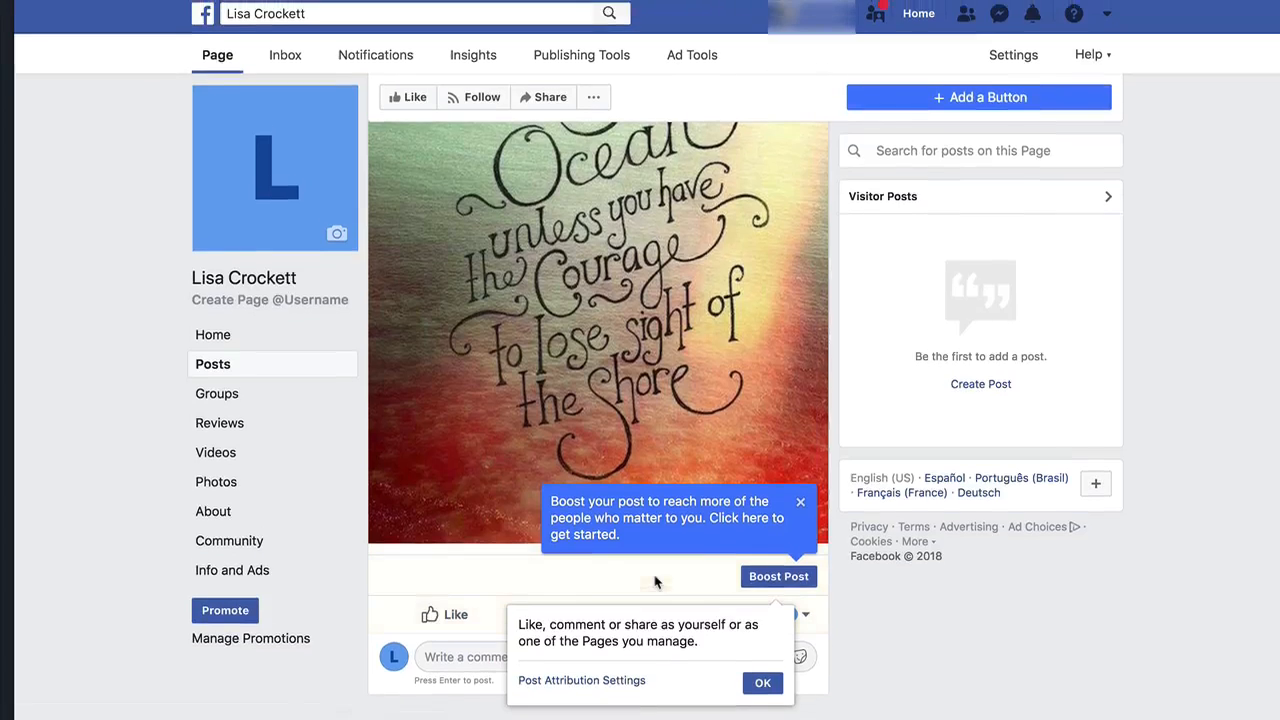
scroll(886, 697, "up", 5)
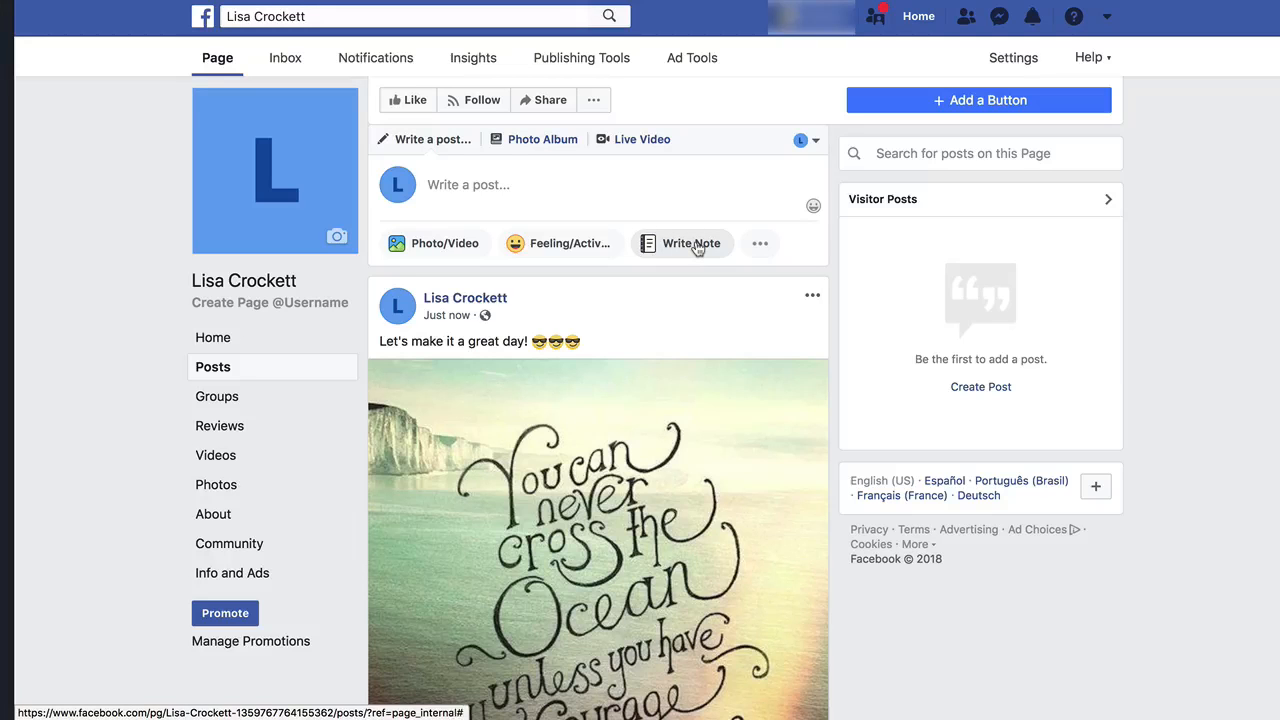
scroll(705, 505, "down", 3)
scroll(717, 497, "up", 3)
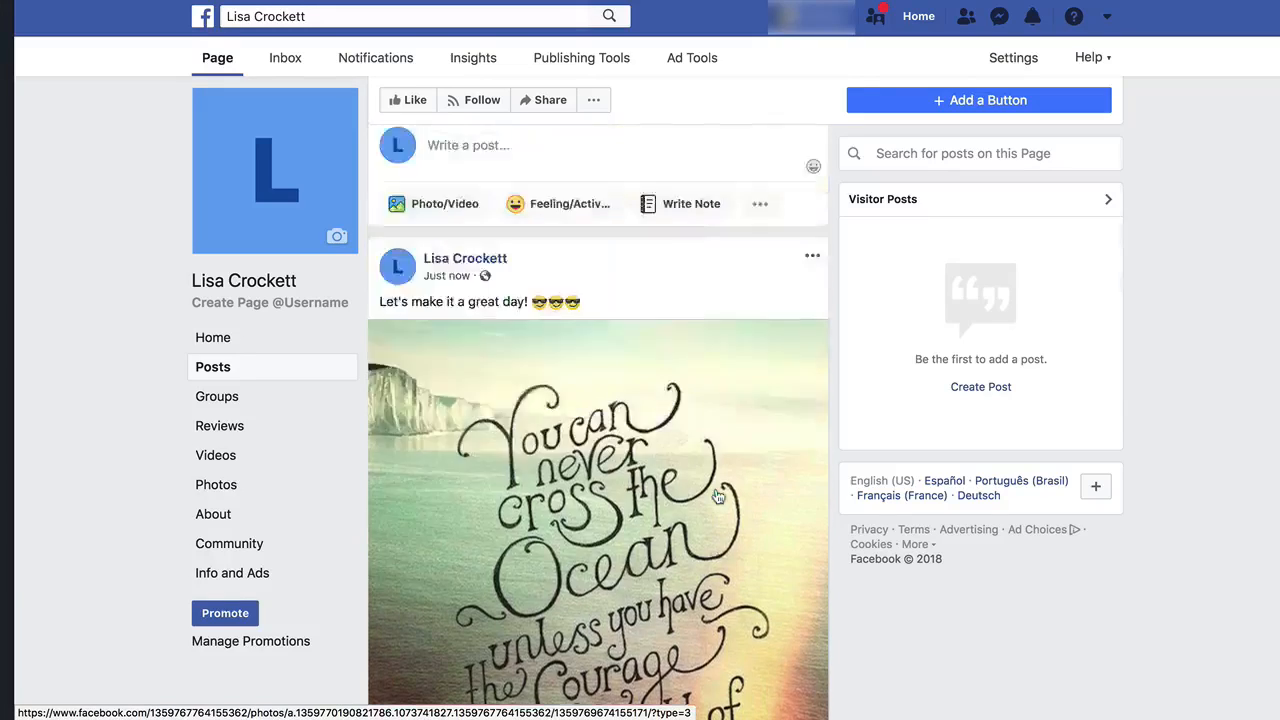
scroll(717, 497, "up", 4)
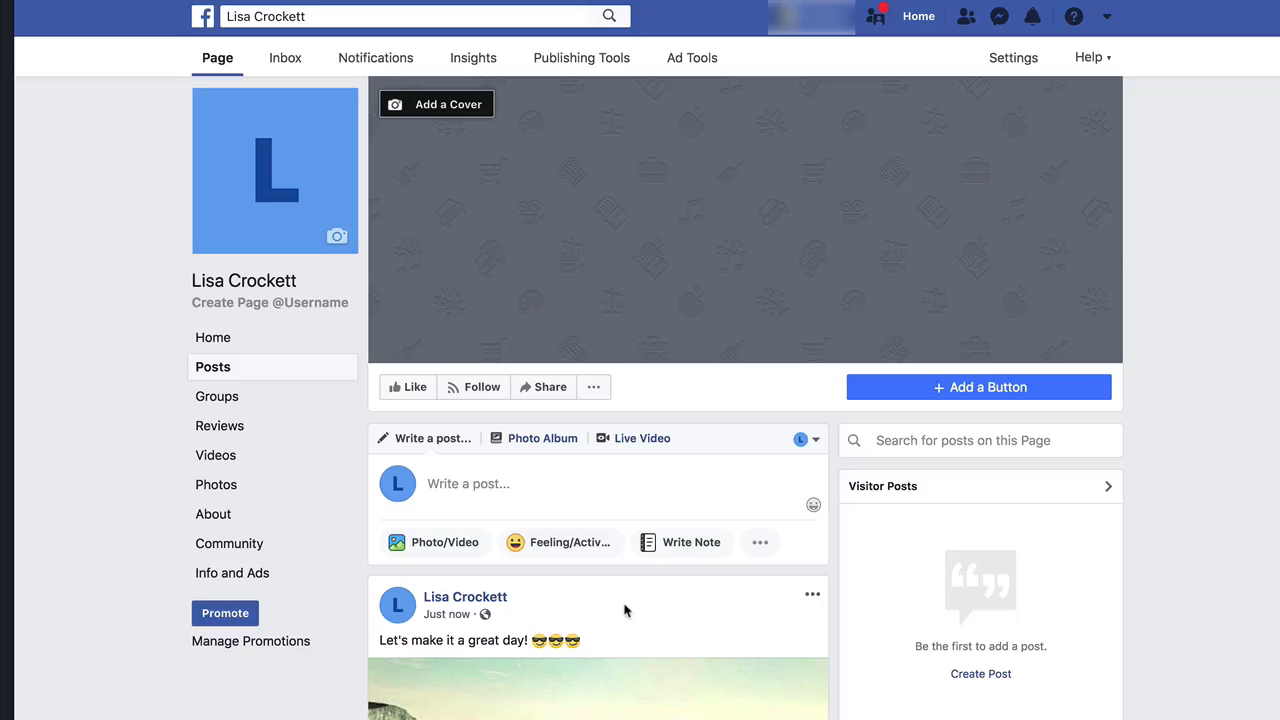
Add a Page button under Contact you, choosing Send Message, and continue to the next step.
left_click(955, 389)
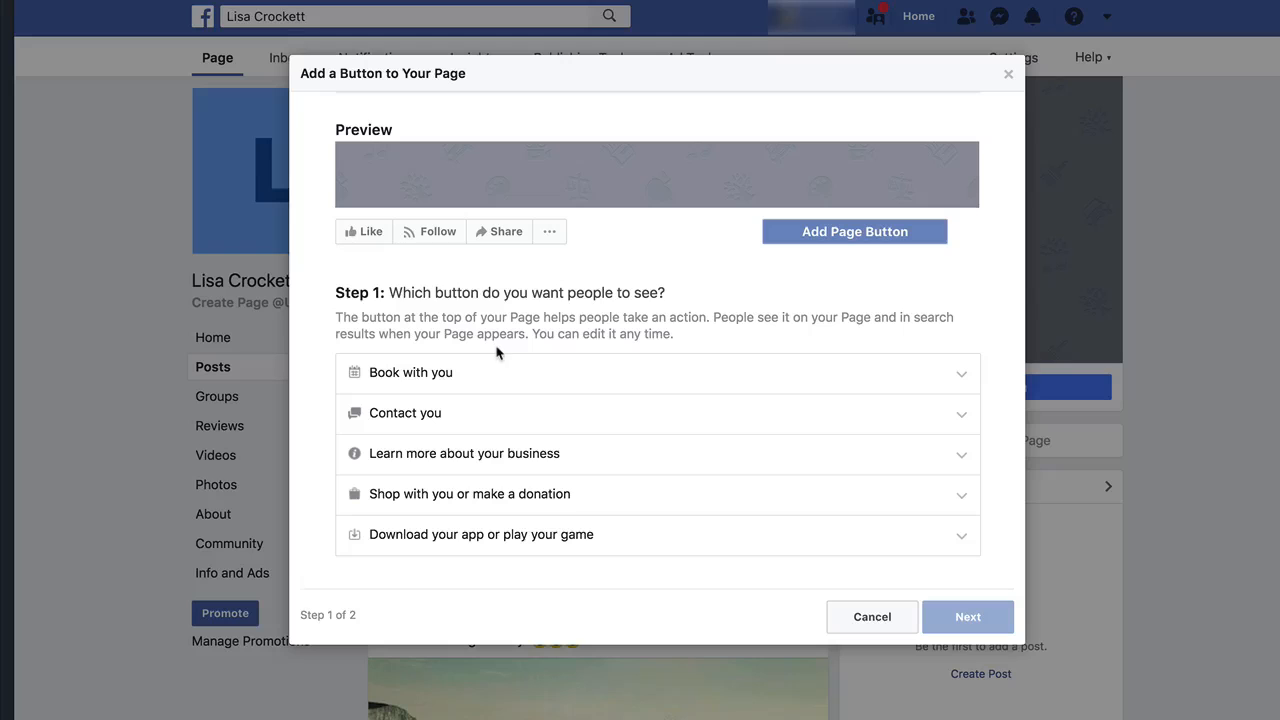
left_click(397, 417)
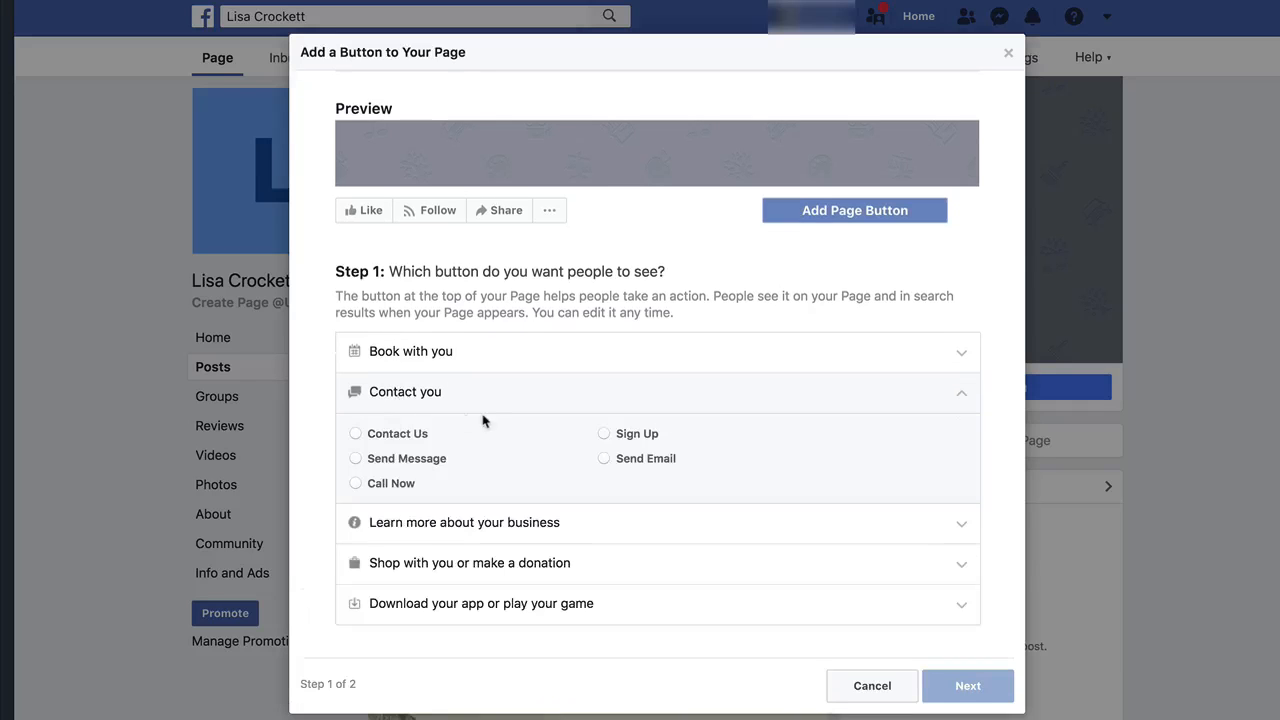
left_click(356, 436)
left_click(357, 460)
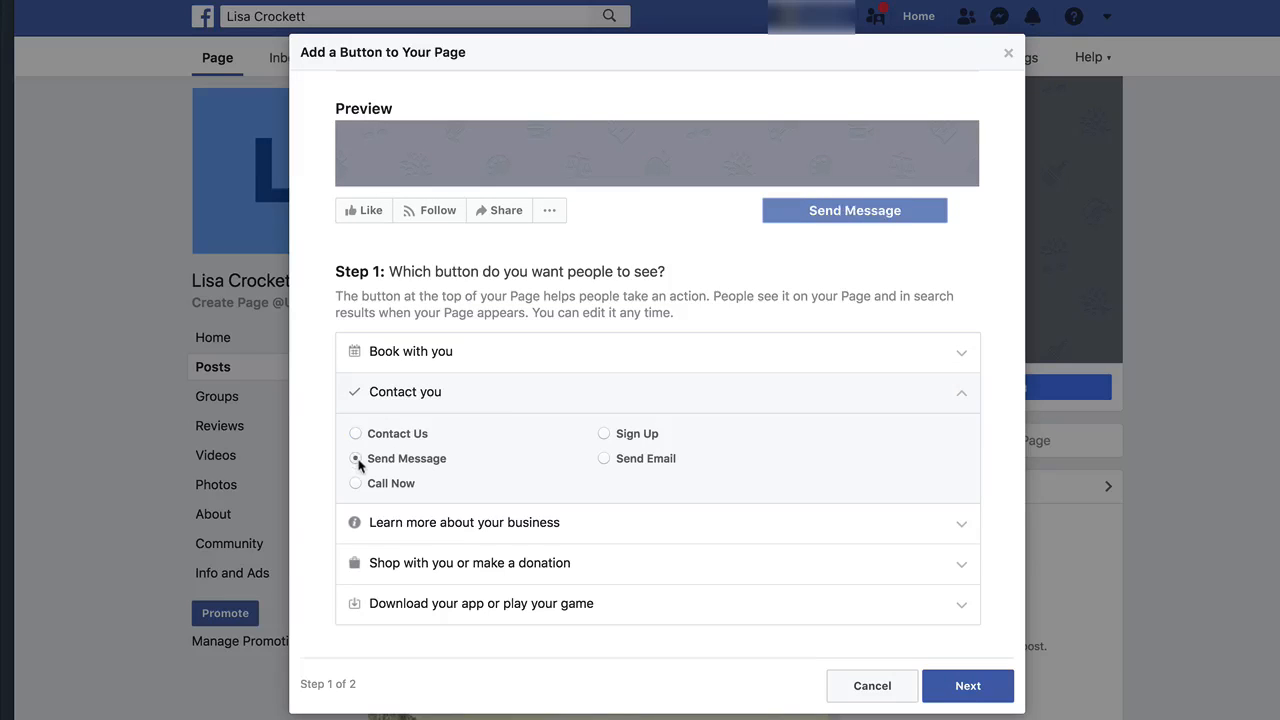
left_click(975, 686)
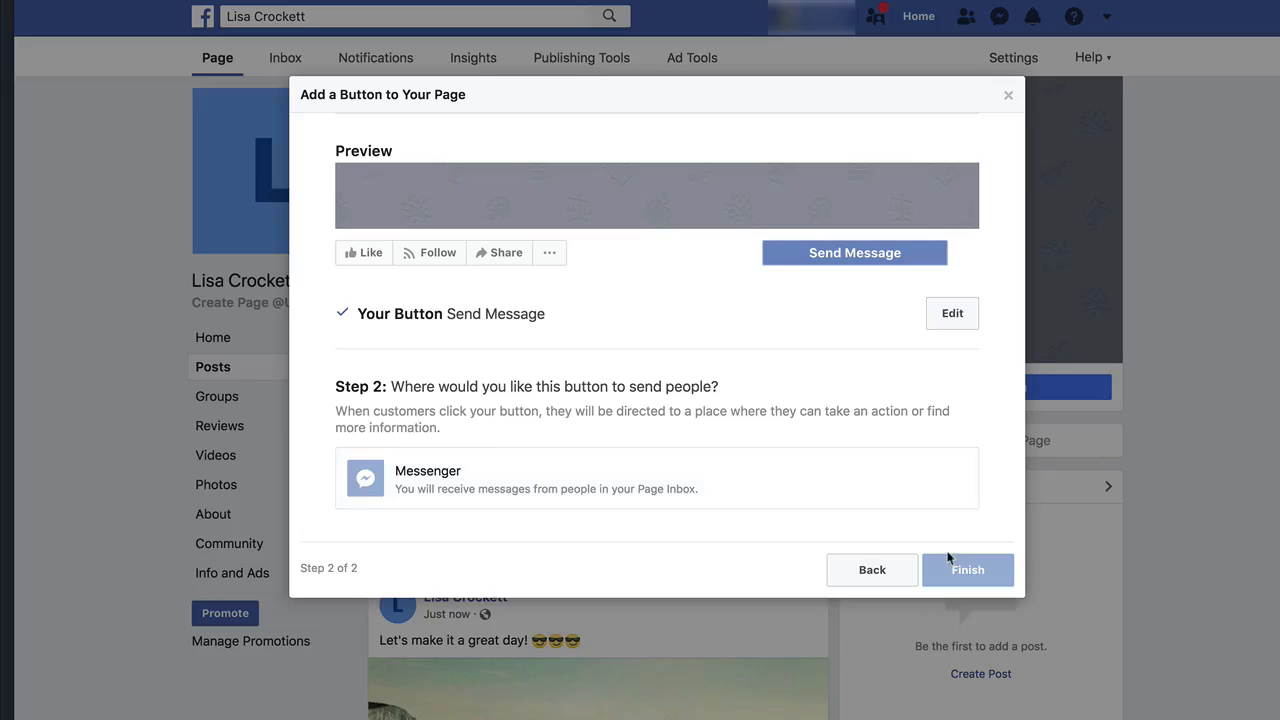
Direct the Send Message button to Messenger and finish adding it to the Page.
left_click(447, 484)
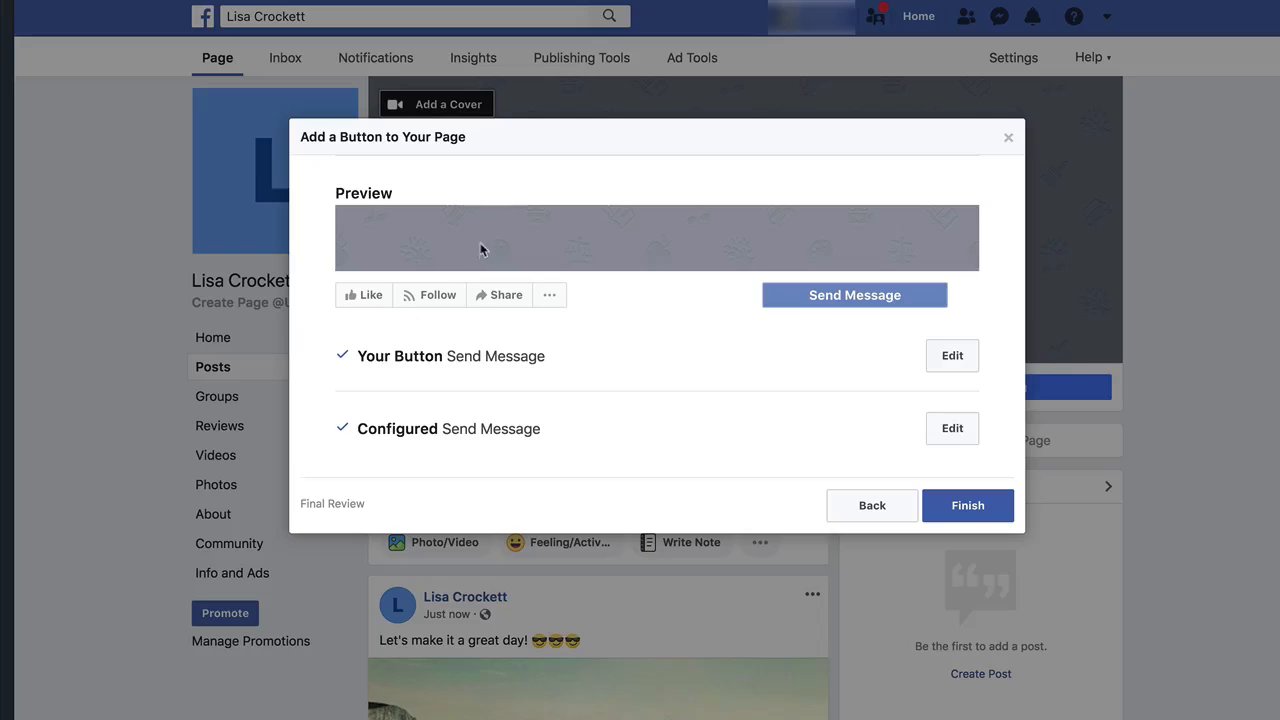
left_click(953, 357)
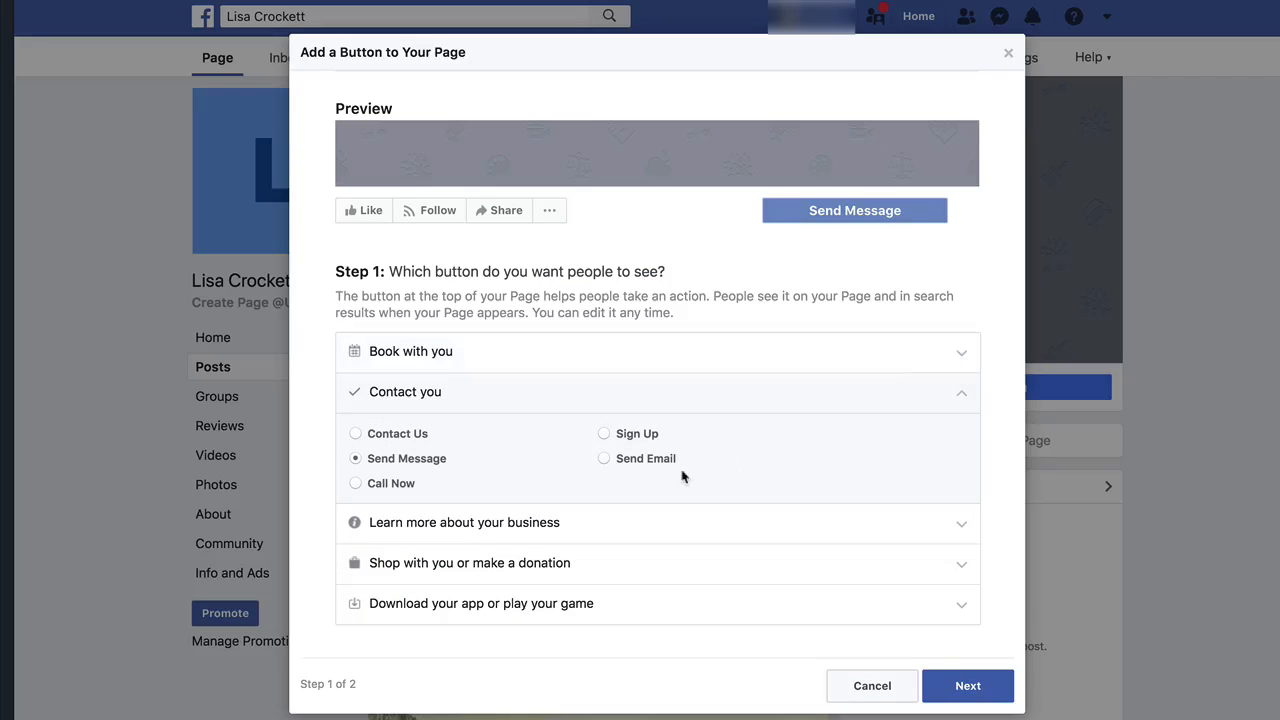
left_click(967, 686)
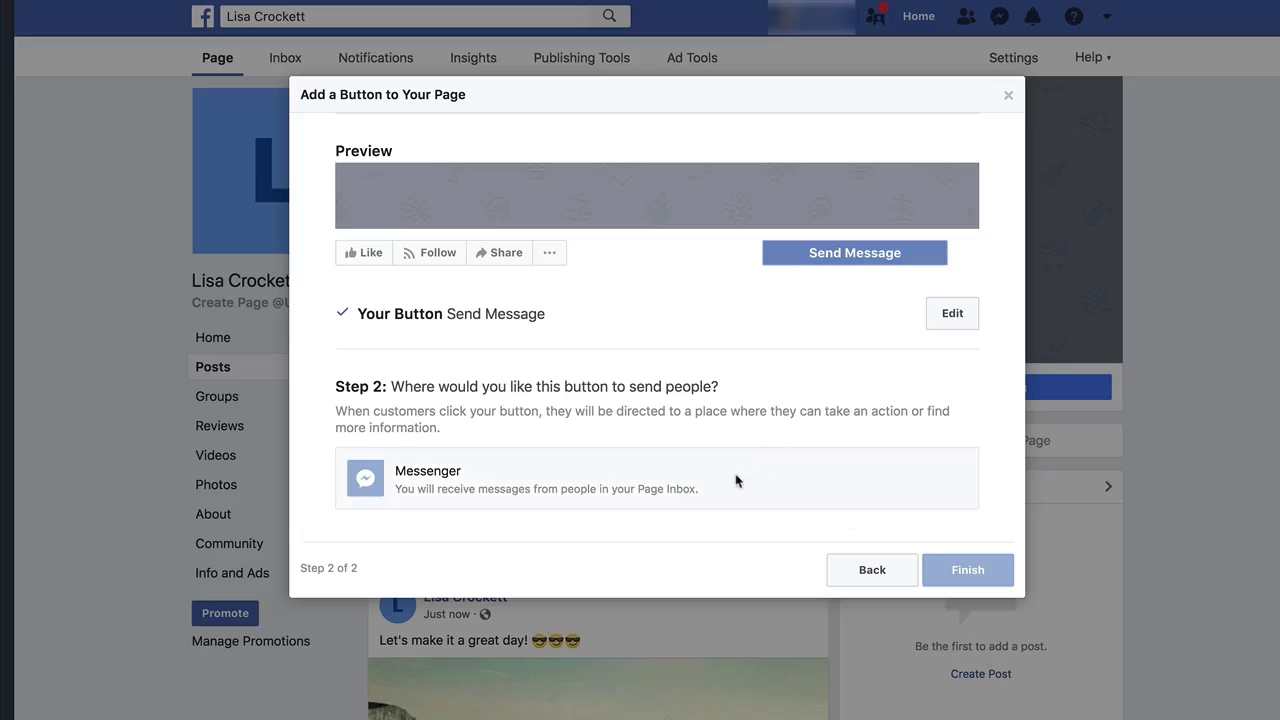
left_click(583, 474)
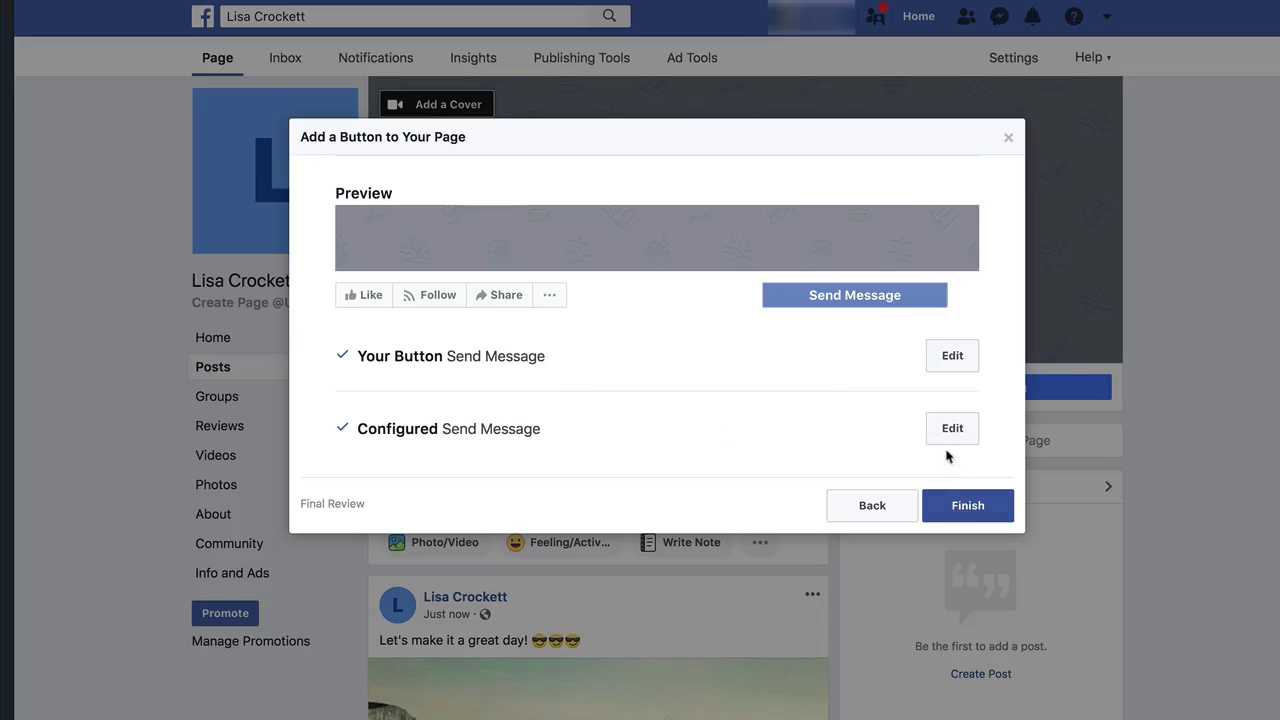
left_click(961, 508)
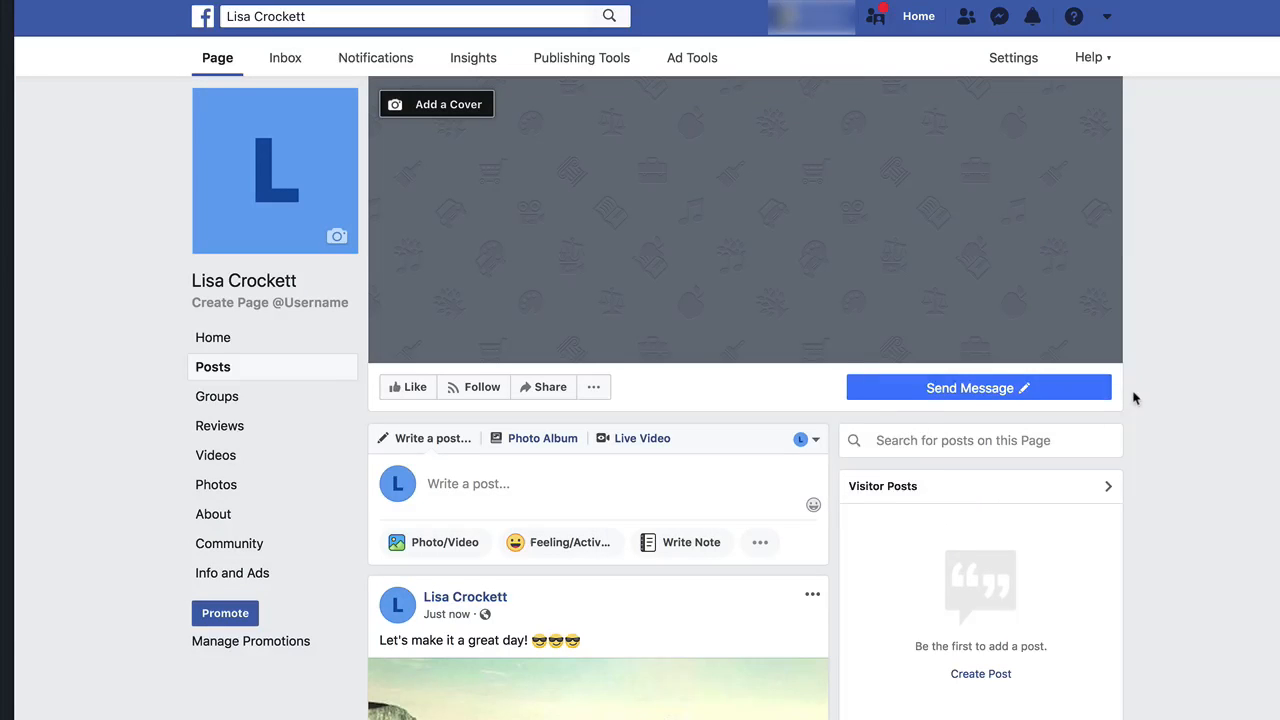
mouse_move(958, 398)
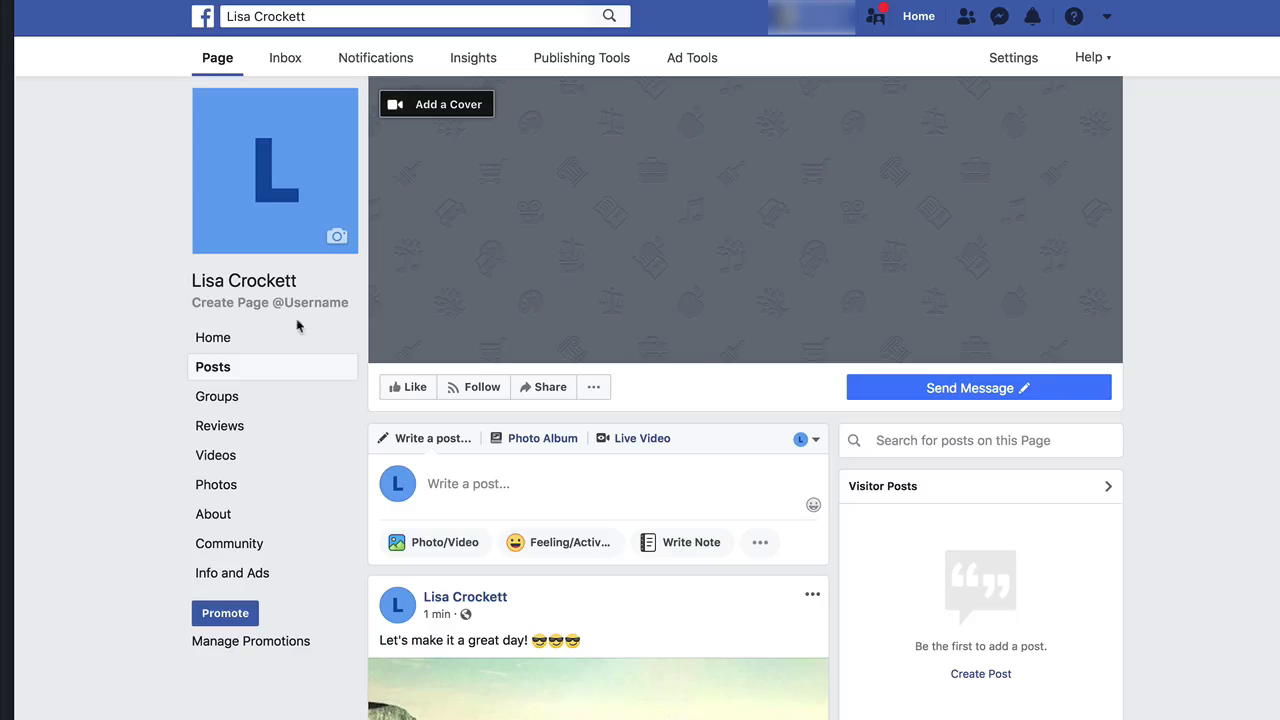
left_click(263, 304)
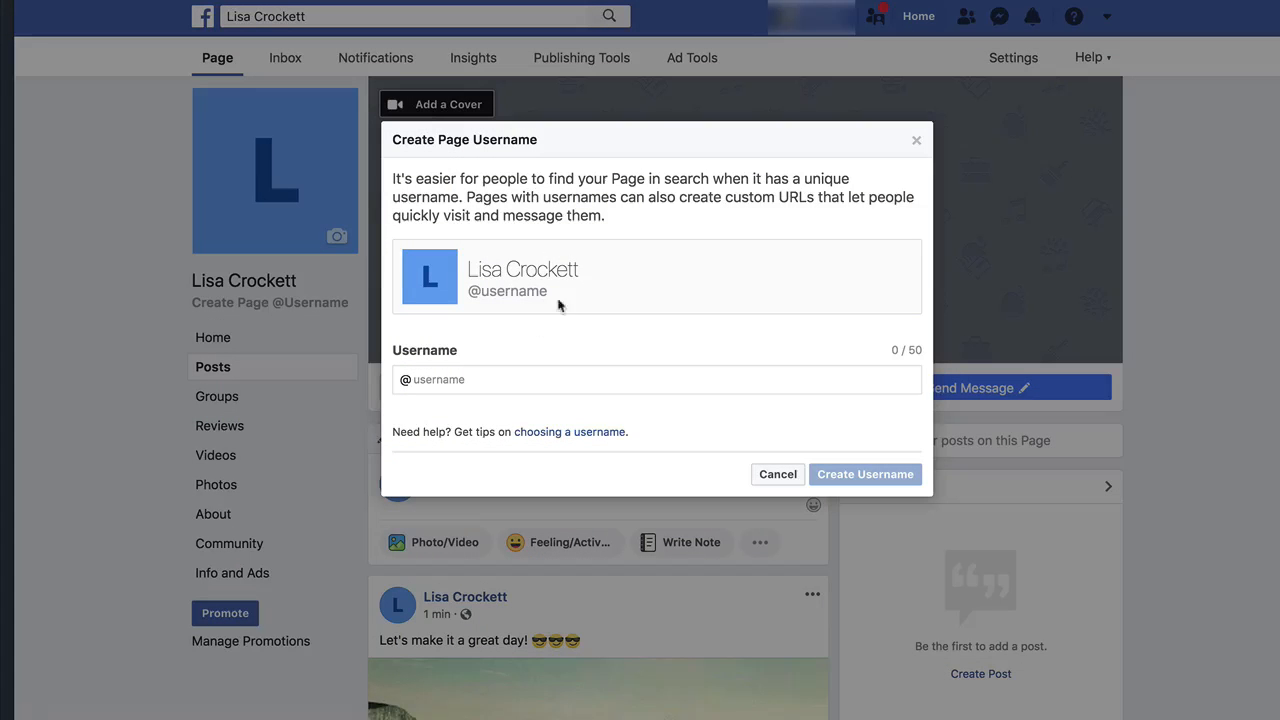
left_click(454, 380)
type("lisacrockett")
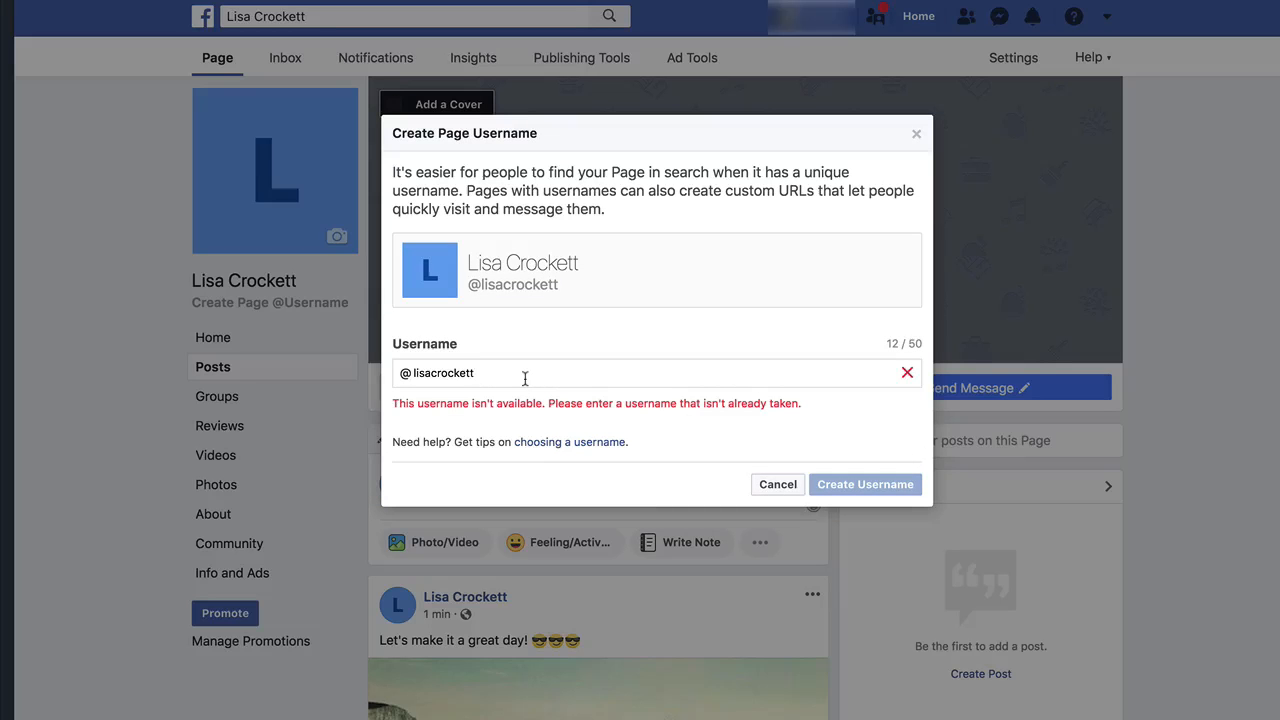
type("biz")
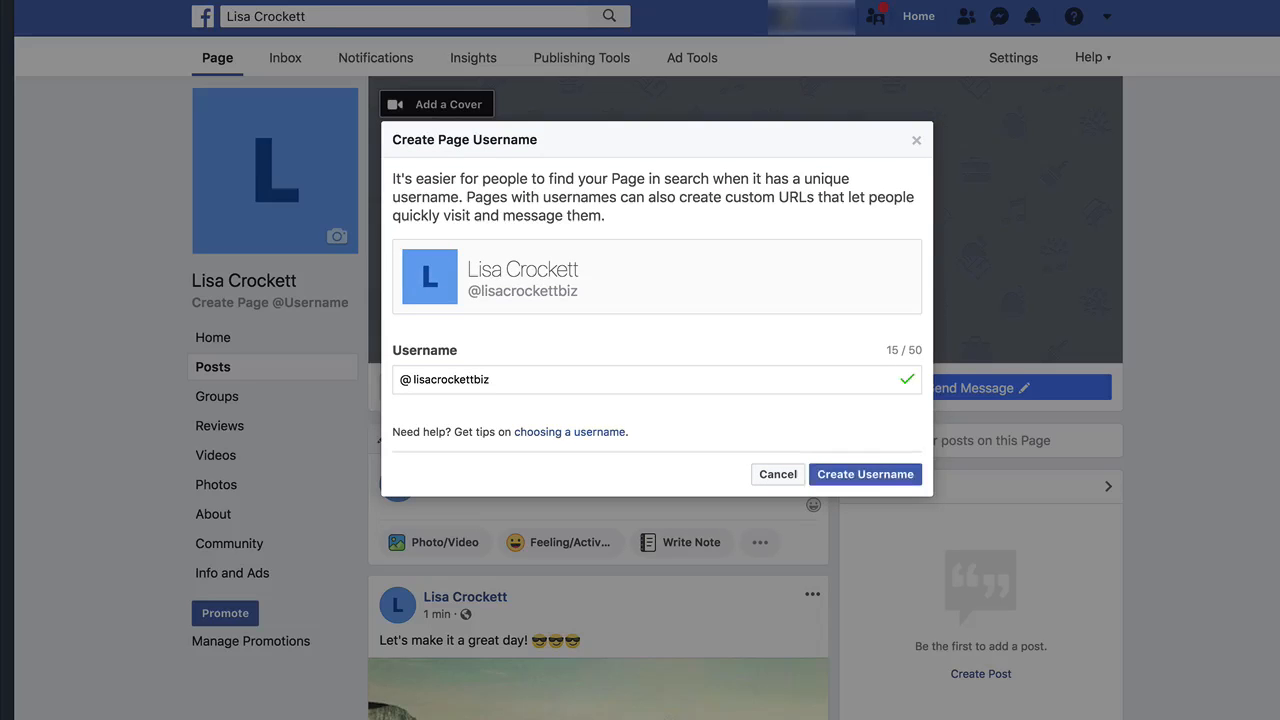
left_click(845, 474)
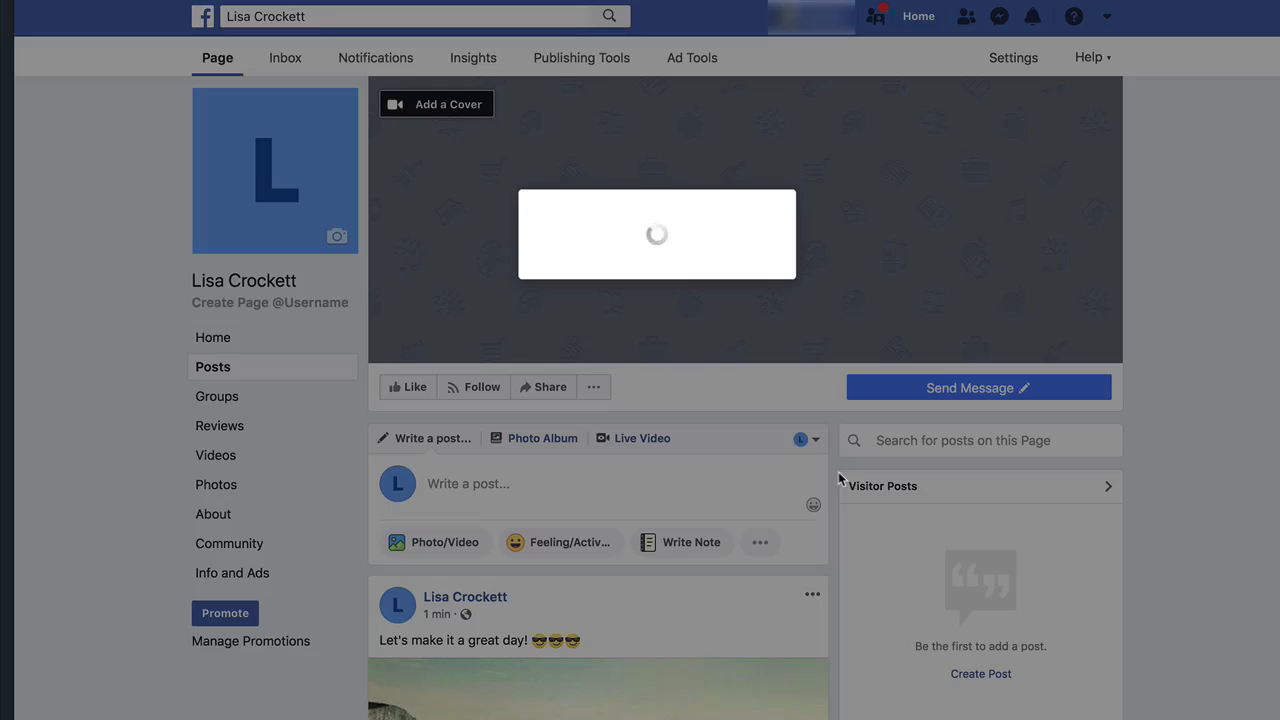
left_click(825, 369)
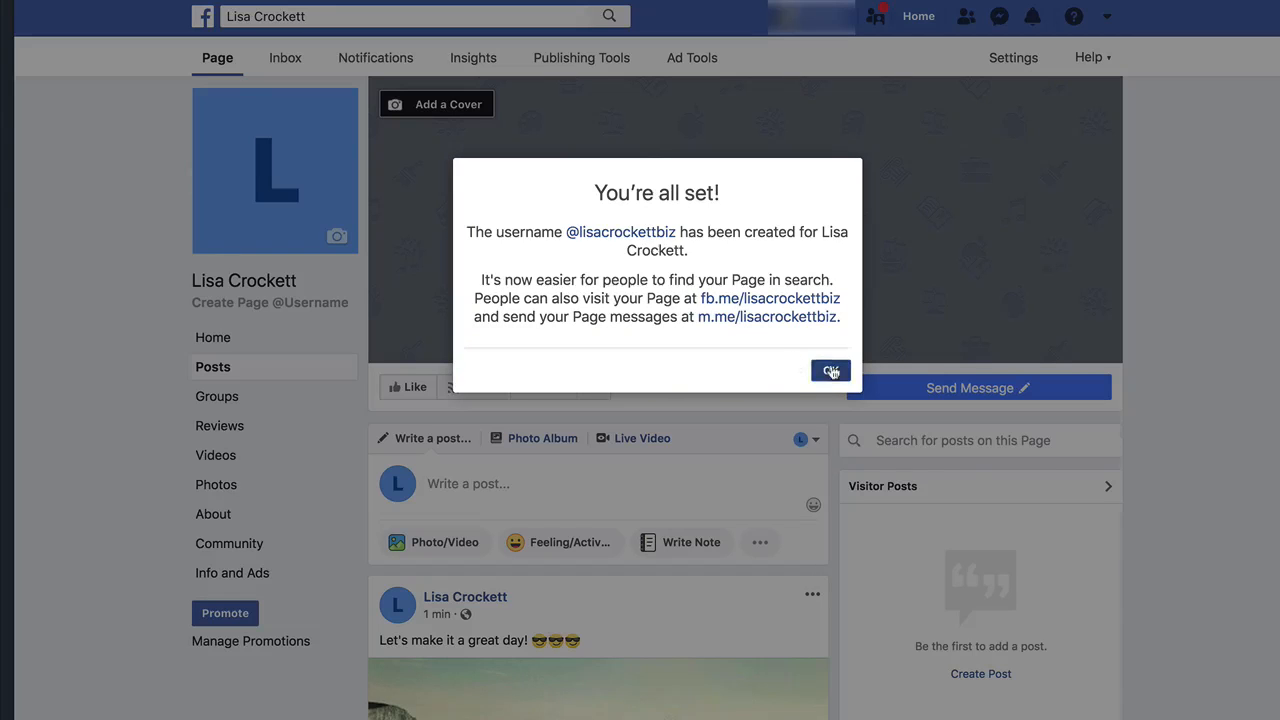
Expand the Page's sidebar to show all its sections.
scroll(330, 262, "down", 3)
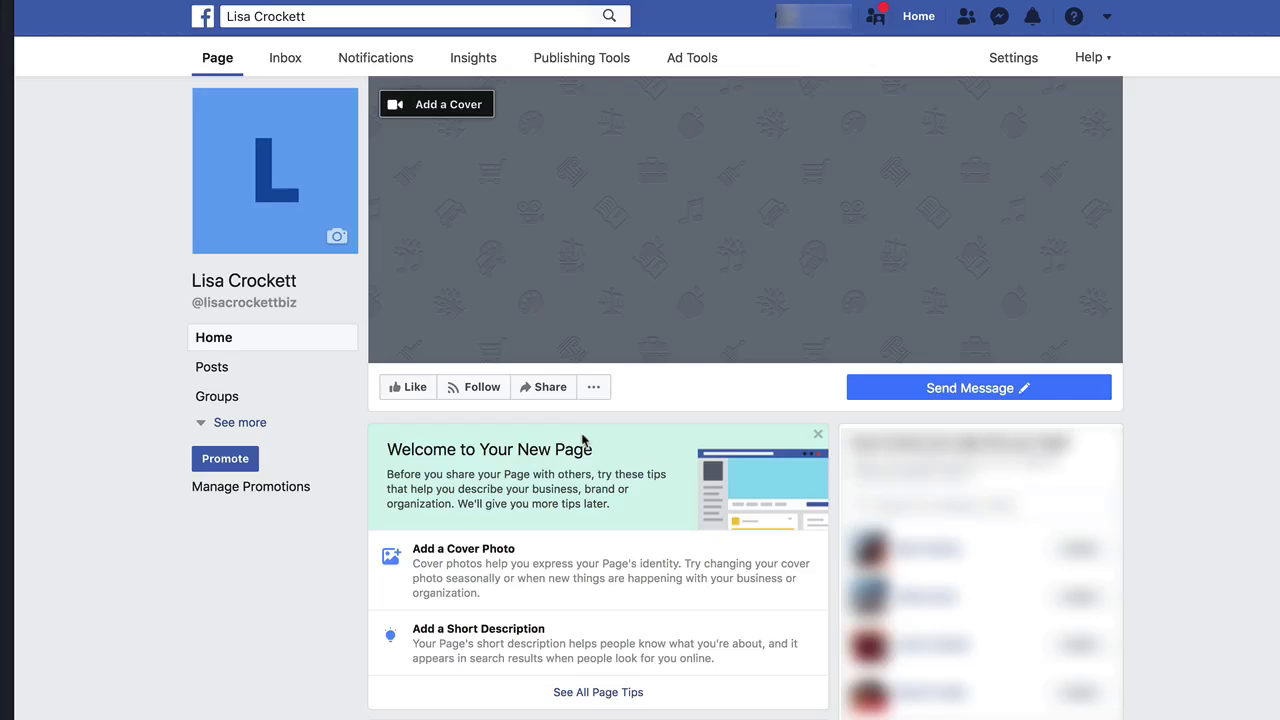
left_click(254, 424)
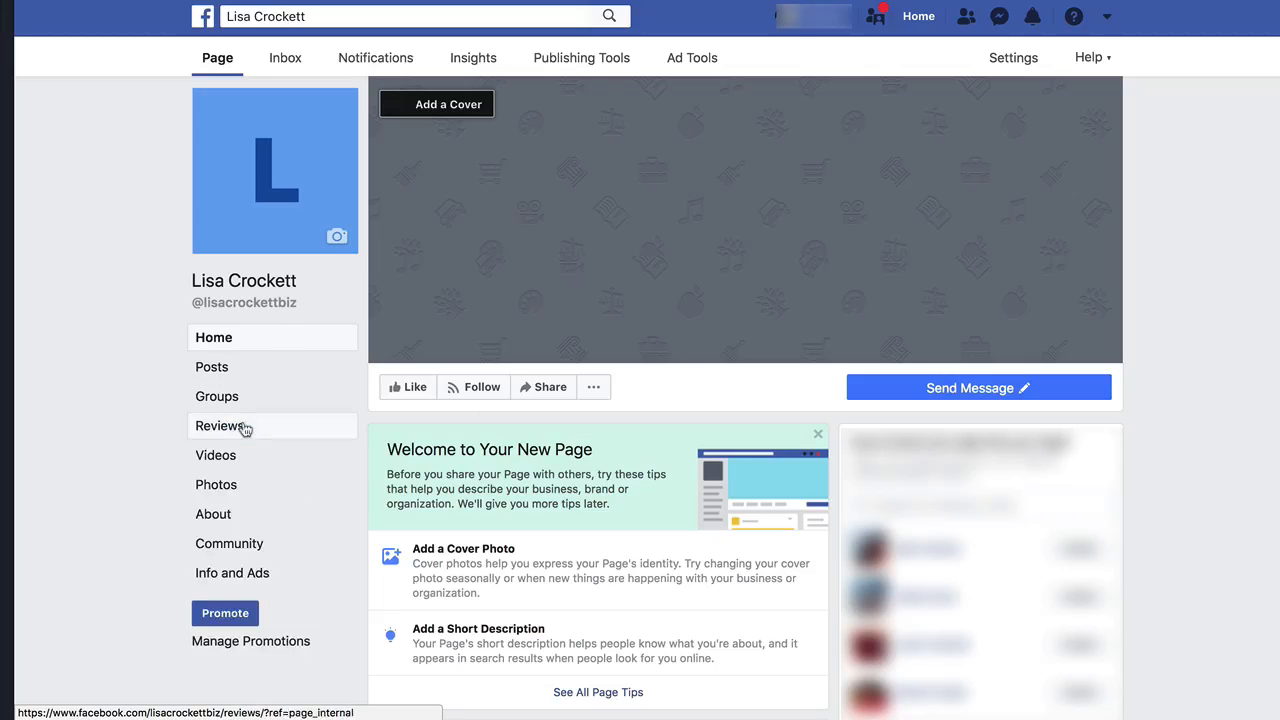